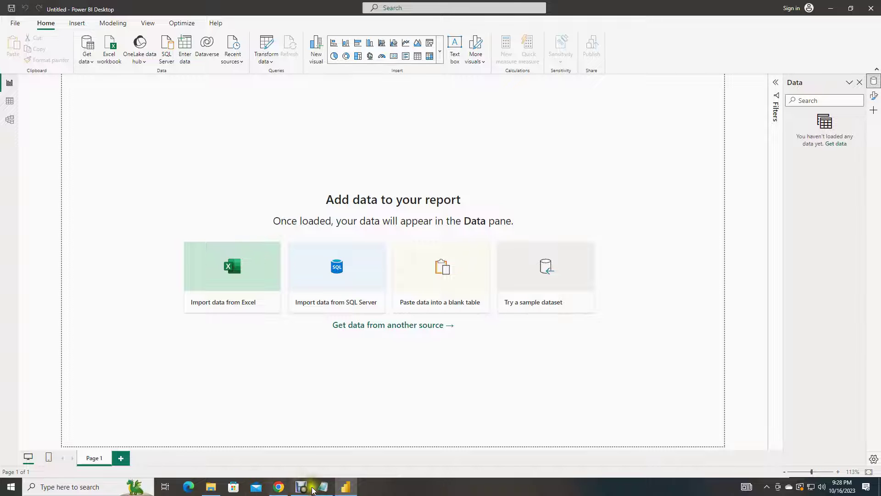
- Review the setup notes: install Python from python.org, then set the Python path
left_click(320, 488)
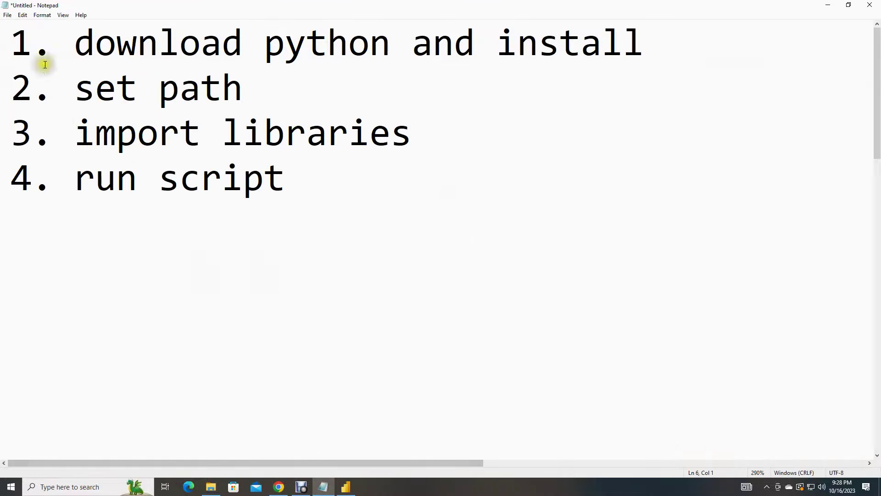
left_click_drag(75, 43, 628, 43)
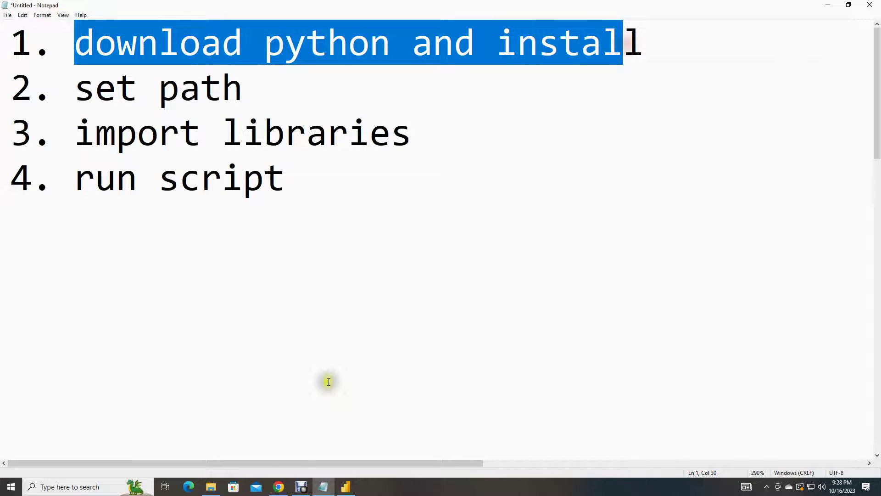
left_click(278, 486)
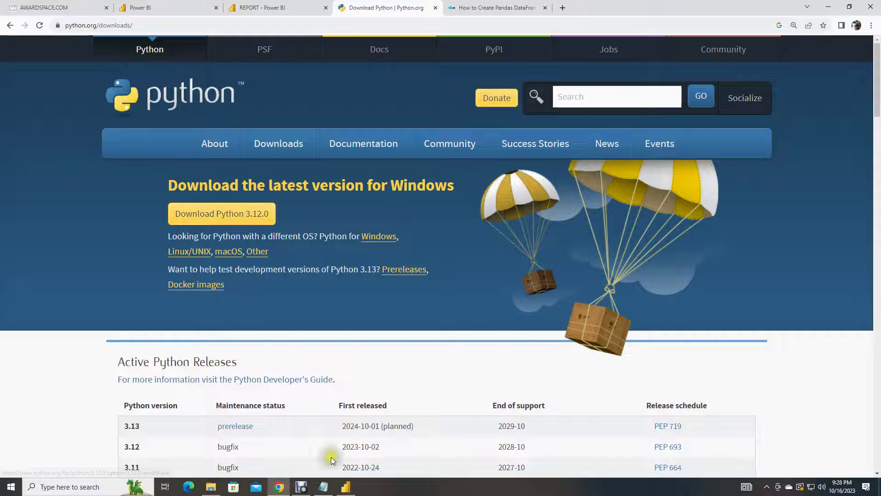
left_click(327, 490)
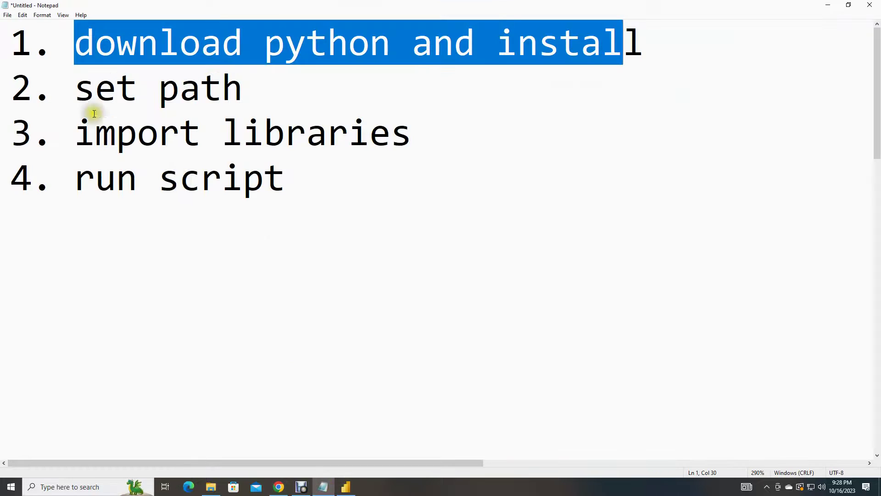
left_click_drag(74, 89, 223, 103)
left_click(346, 487)
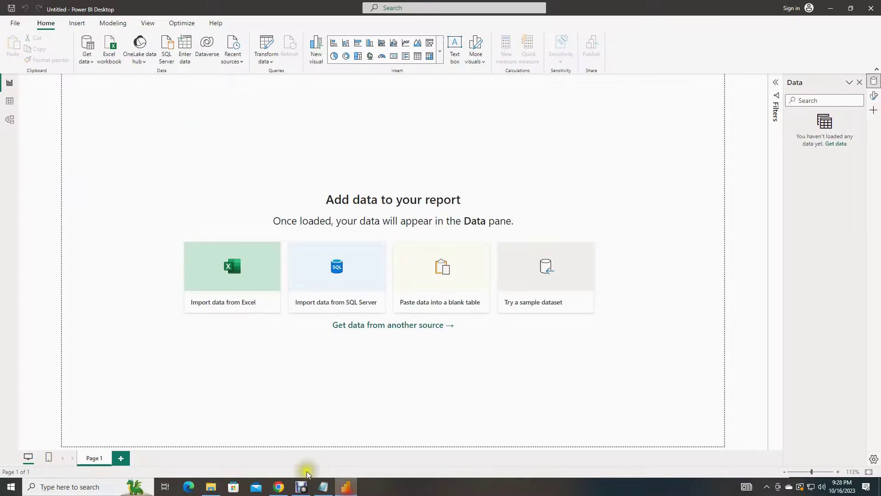
- Browse File Explorer to Local Disk (C:) > Users > your profile folder and select AppData
left_click(216, 484)
double_click(137, 130)
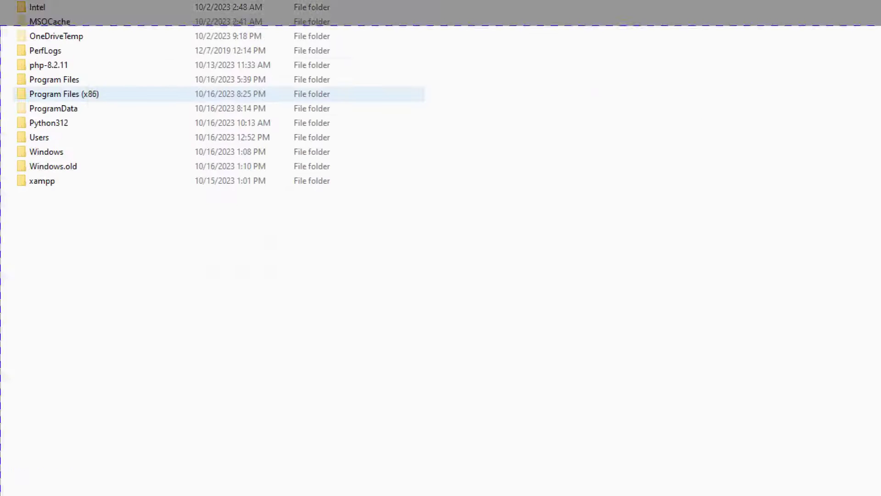
double_click(106, 142)
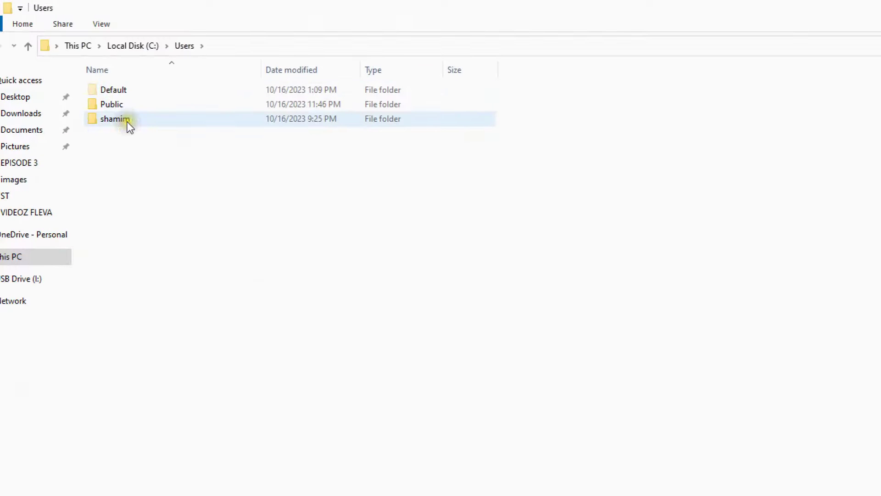
double_click(126, 120)
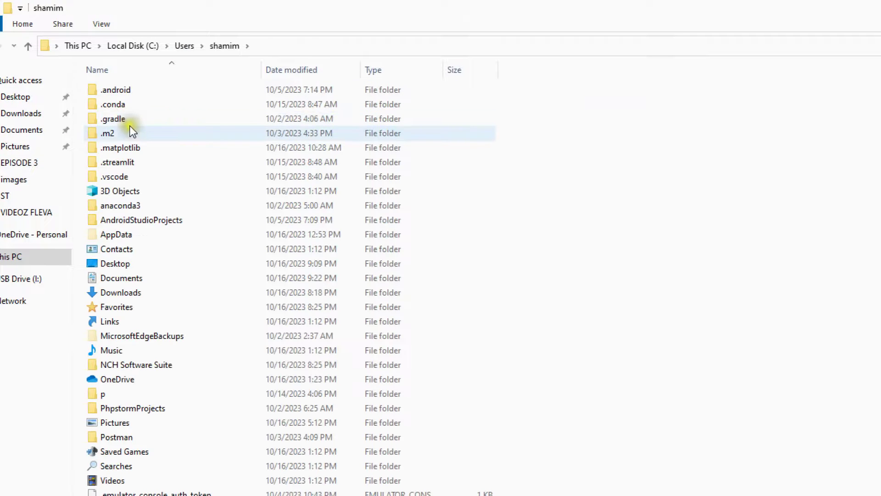
left_click(121, 234)
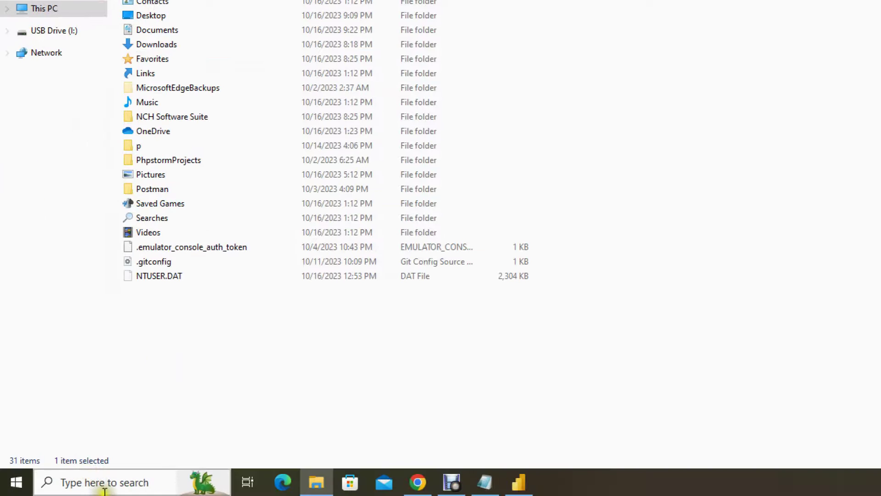
- Open Control Panel from Windows search and view all items as large icons
left_click(105, 484)
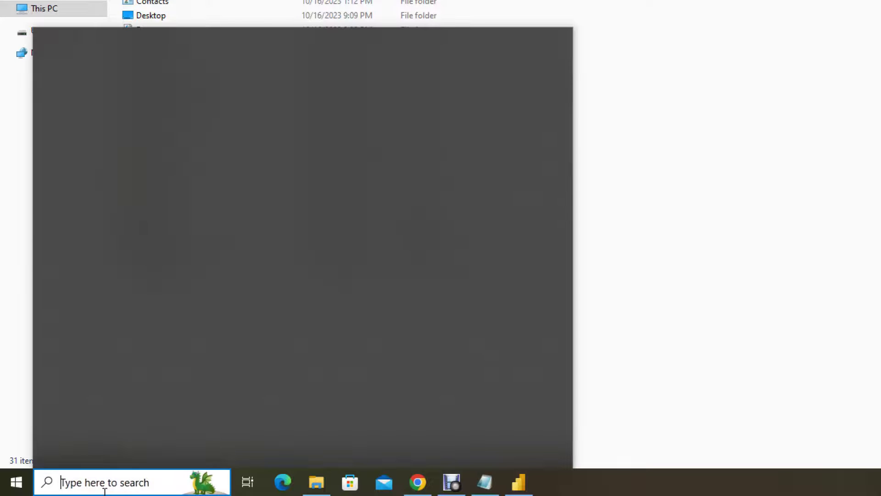
type("cont")
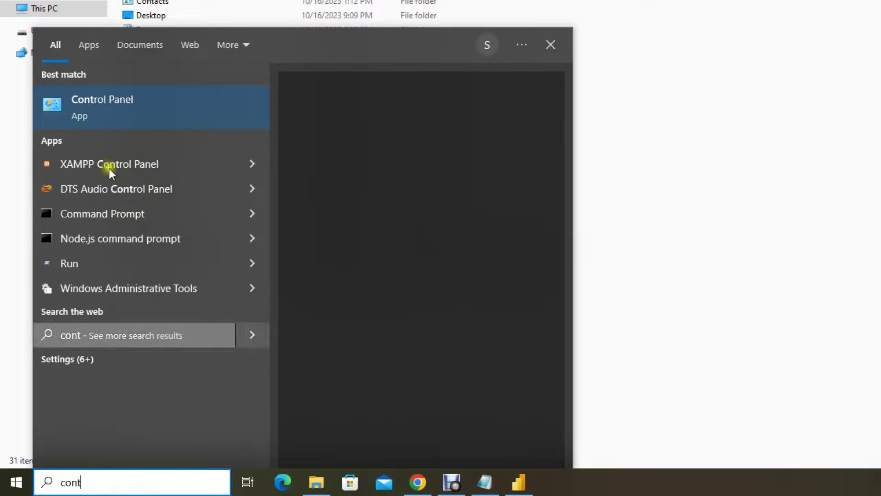
left_click(112, 98)
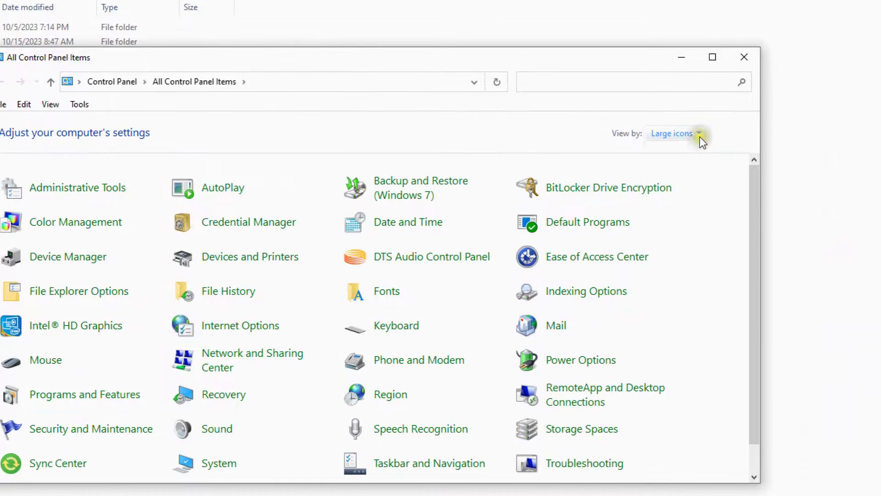
left_click(700, 134)
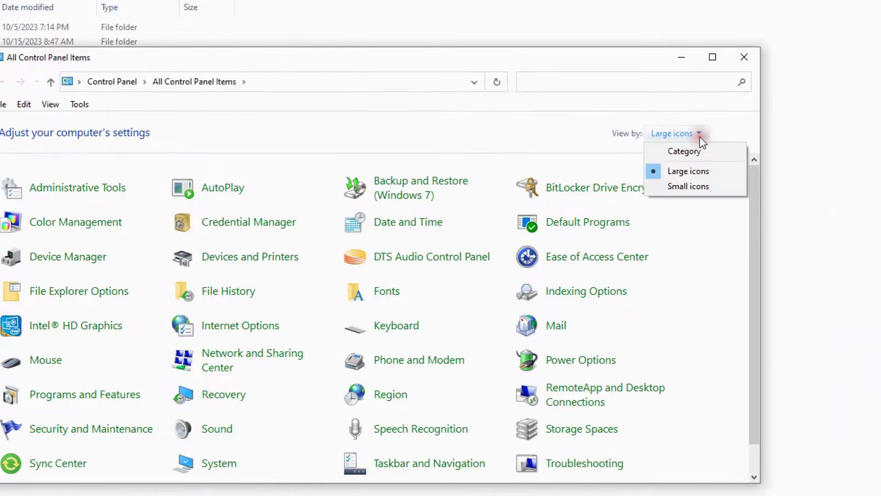
left_click(688, 150)
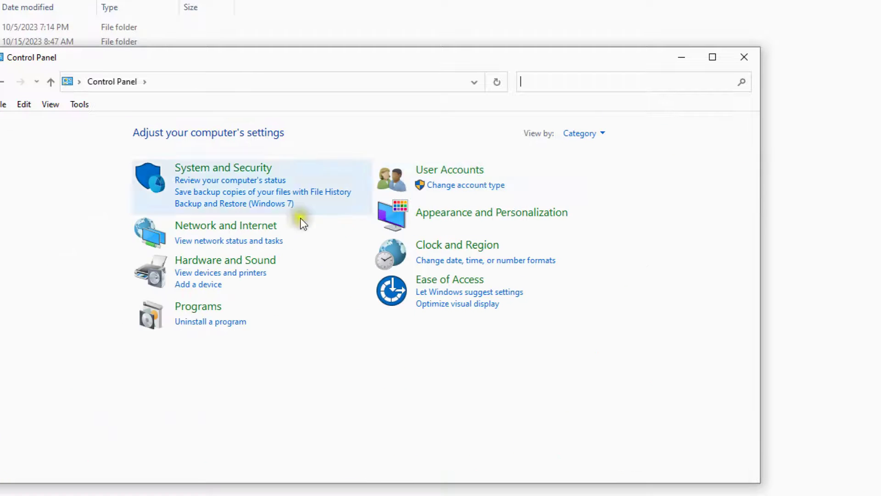
left_click(602, 135)
left_click(599, 166)
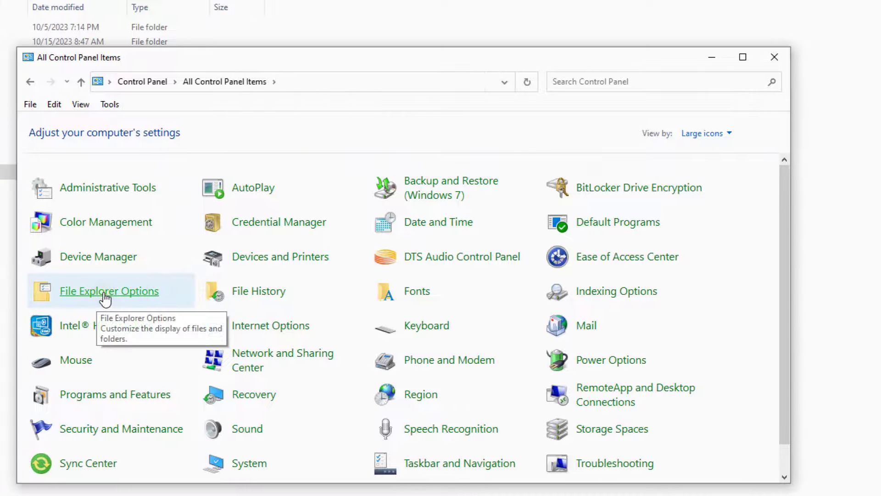
- In File Explorer Options, enable showing hidden files, folders, and drives and apply it
left_click(105, 294)
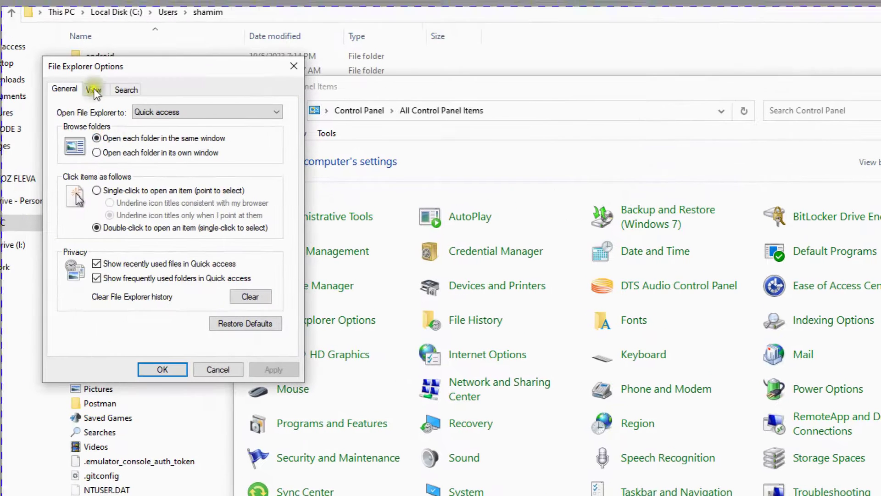
left_click(83, 60)
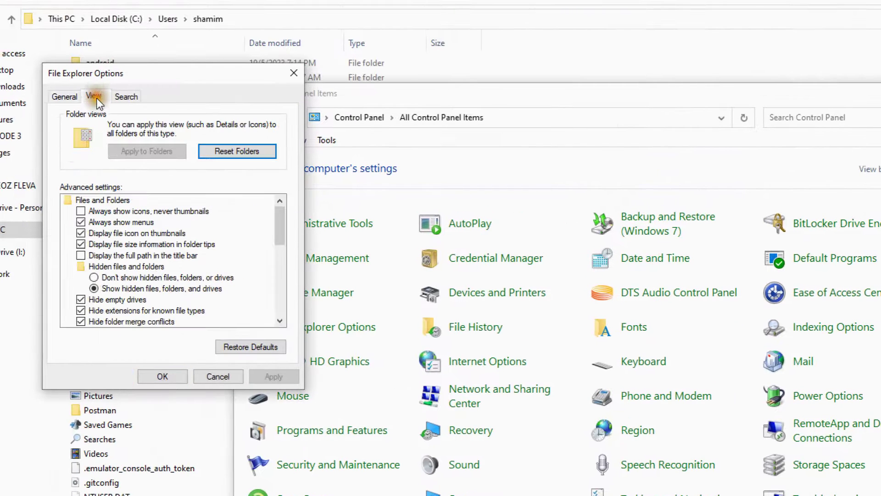
left_click(96, 278)
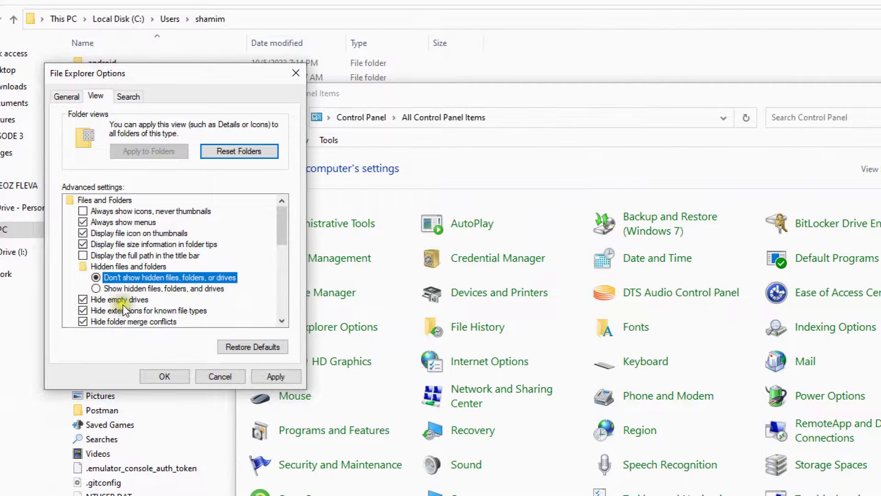
left_click(113, 289)
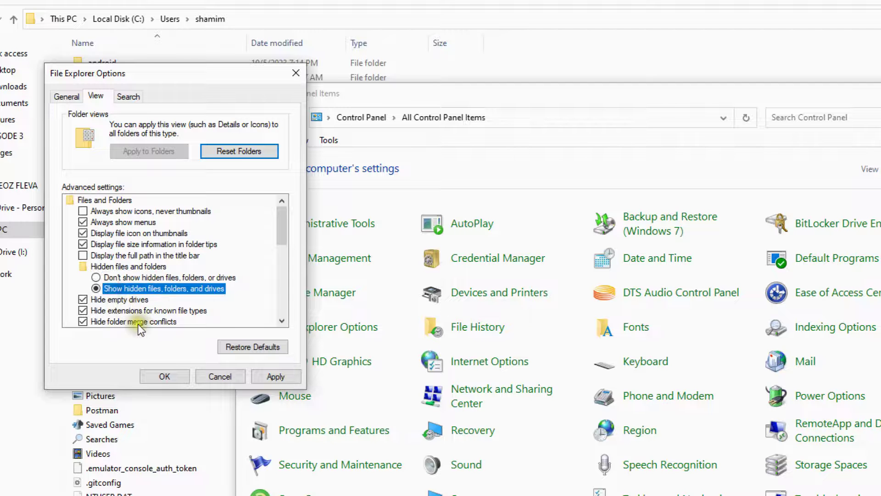
left_click(277, 375)
left_click(175, 375)
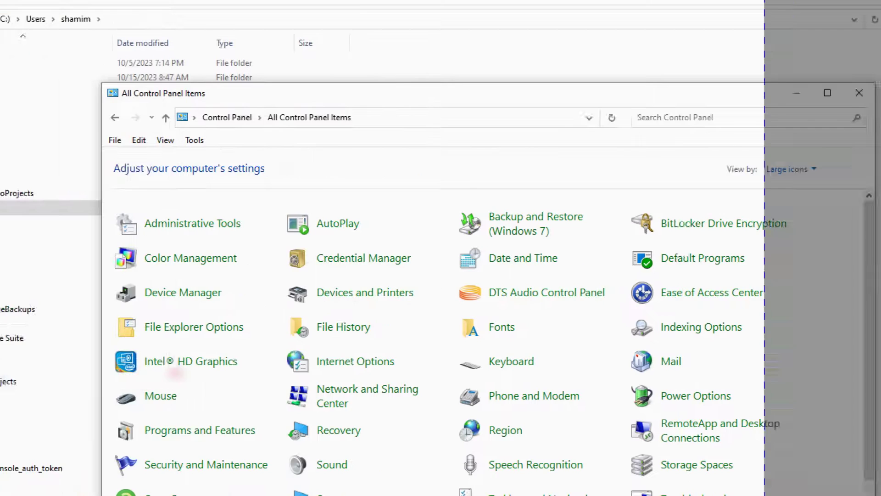
- Open AppData\Local\Programs\Python\Python312 in File Explorer
left_click(859, 93)
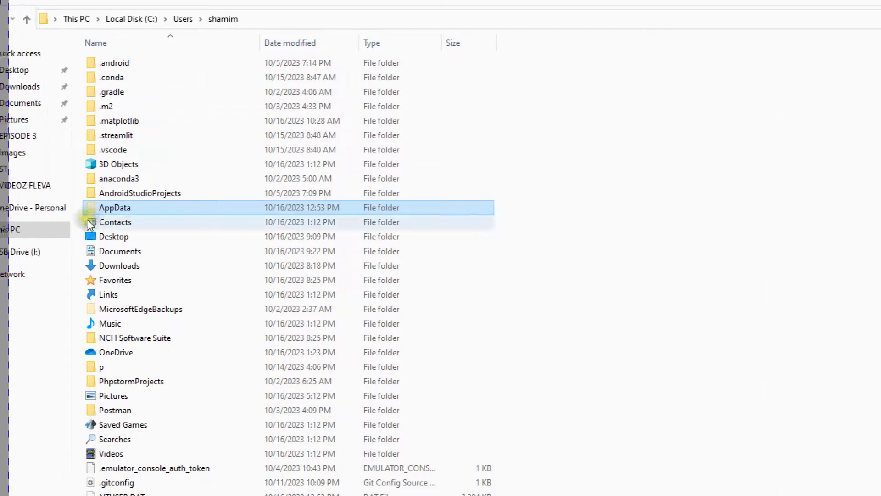
double_click(129, 206)
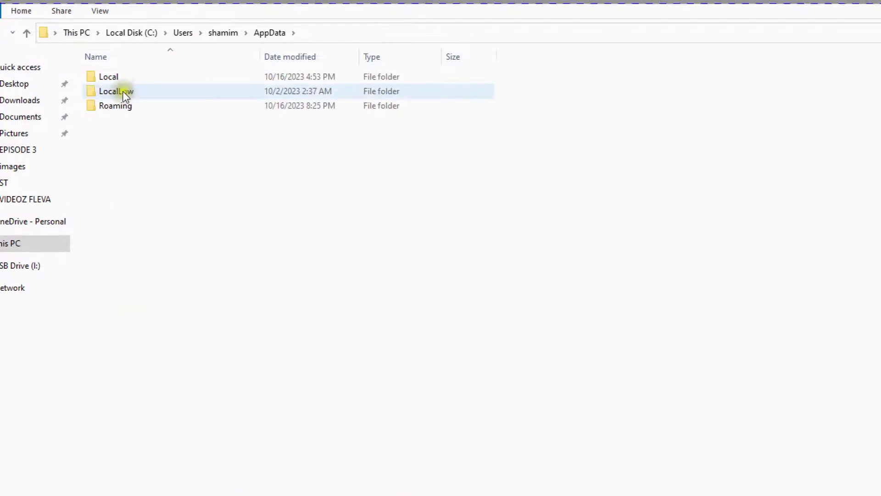
double_click(115, 77)
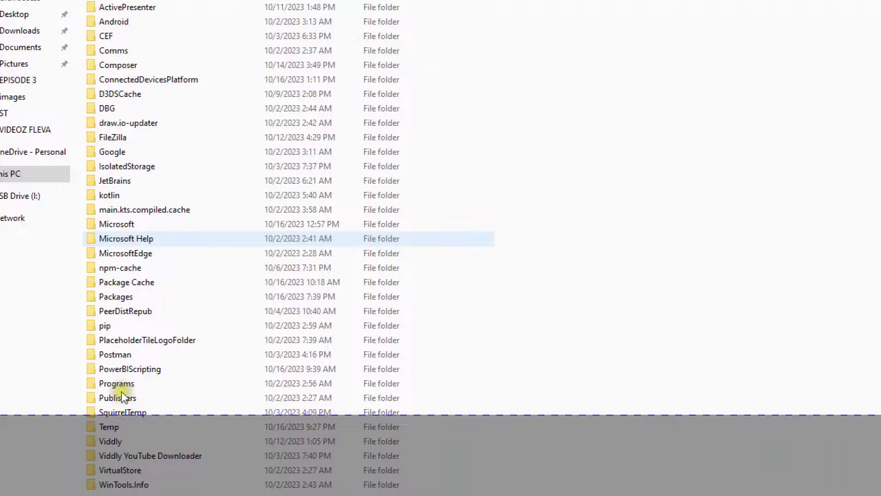
double_click(122, 382)
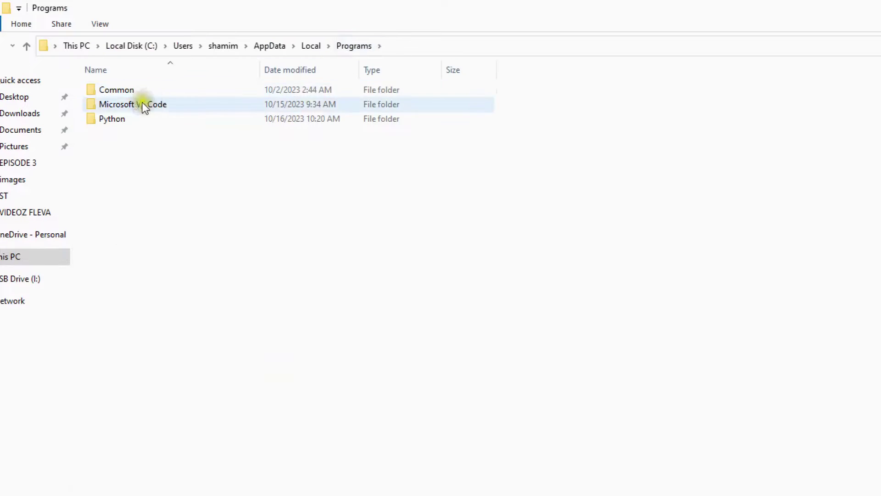
left_click(120, 120)
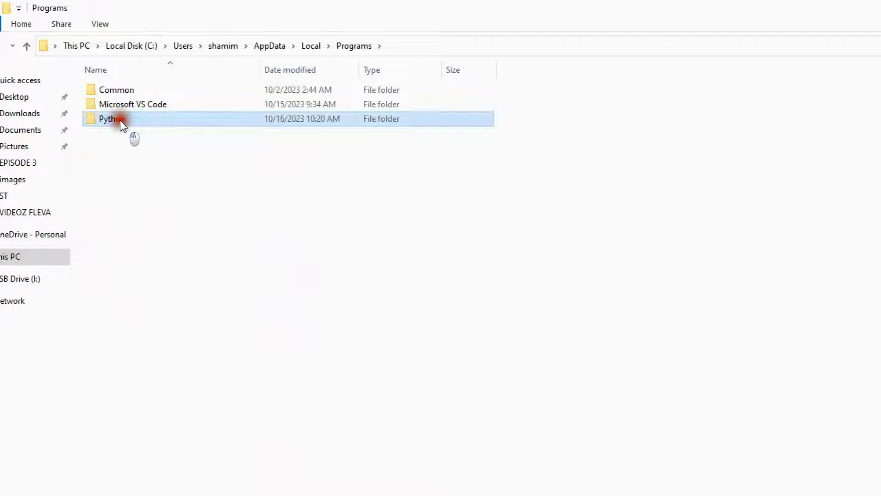
double_click(120, 119)
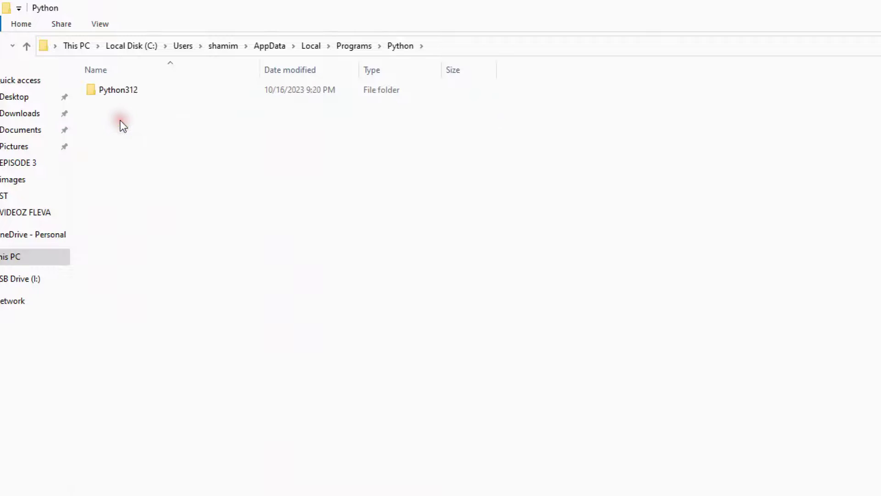
double_click(119, 90)
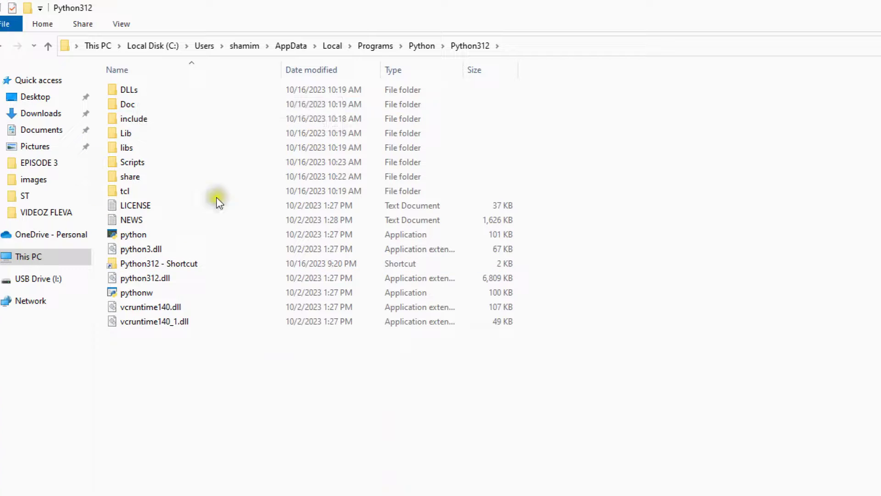
- Copy the Python312 folder path from the address bar
left_click(511, 48)
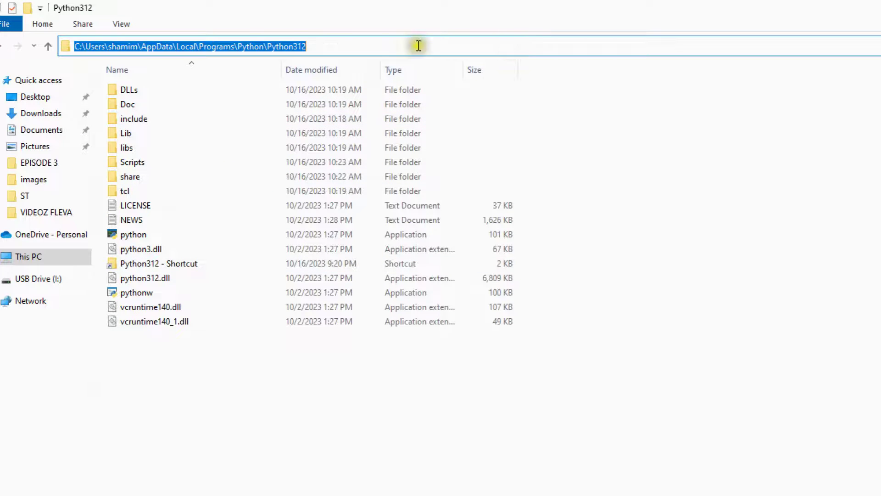
right_click(285, 46)
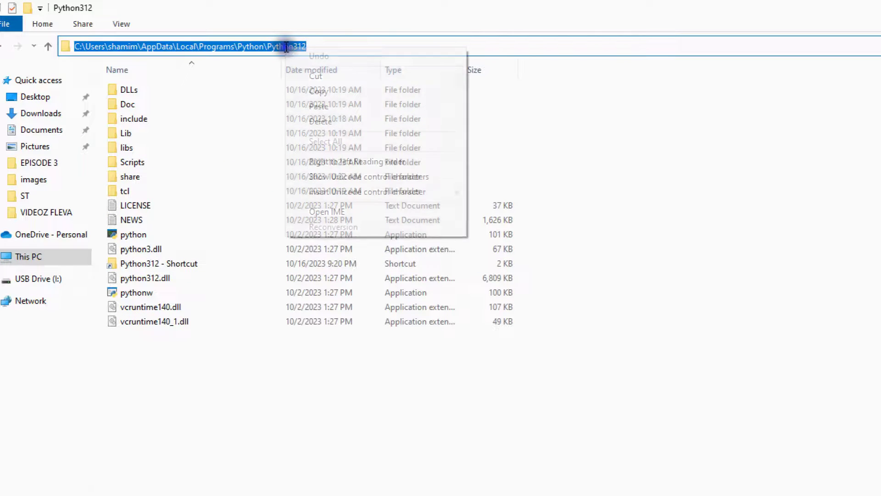
left_click(314, 90)
mouse_move(503, 482)
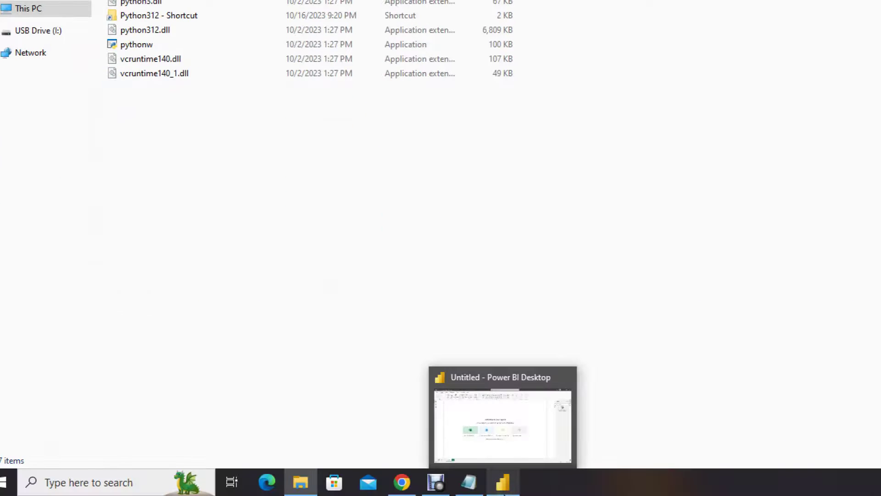
- Return to Power BI Desktop and go to File > Options and settings
left_click(503, 489)
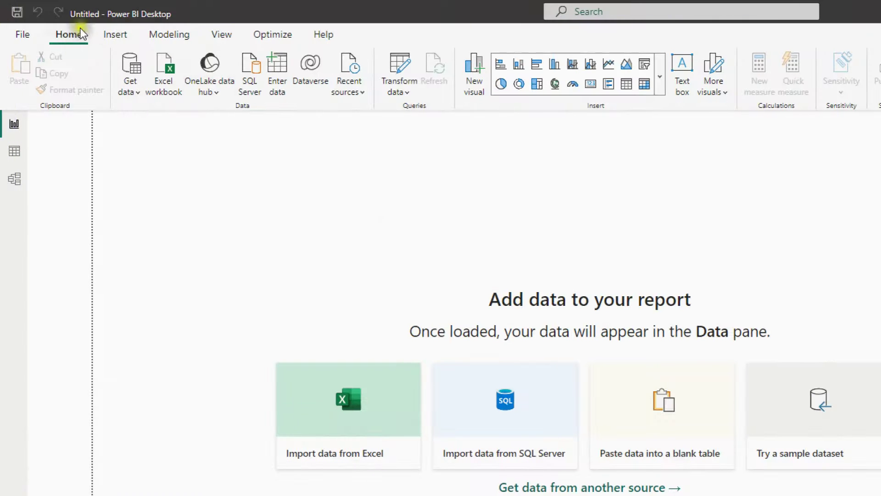
left_click(21, 34)
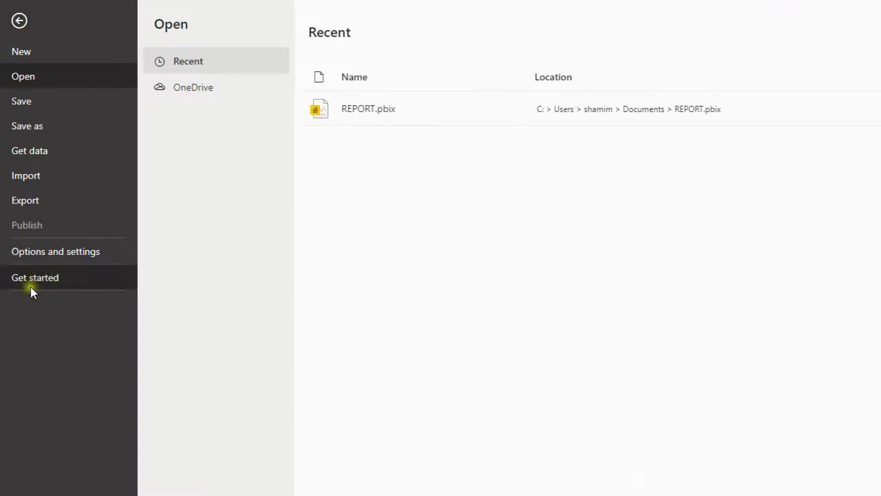
left_click(58, 254)
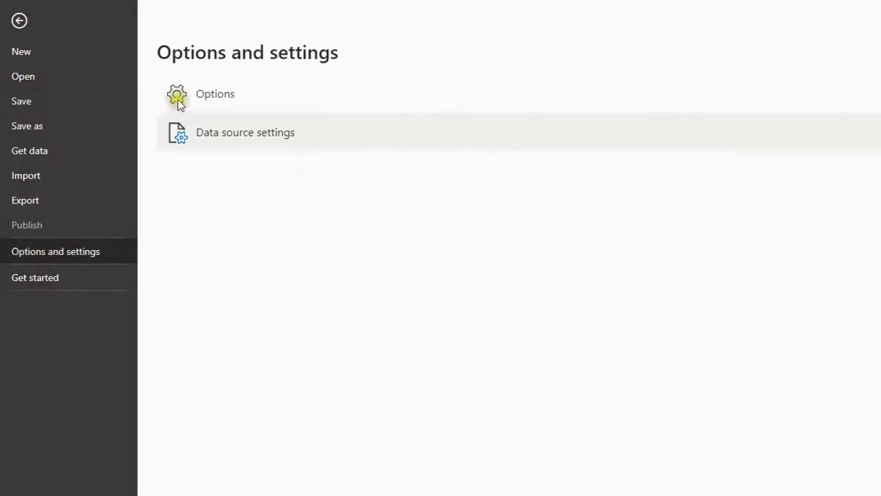
- Under Python scripting, set a custom Python home directory to the pasted Python312 path
left_click(197, 93)
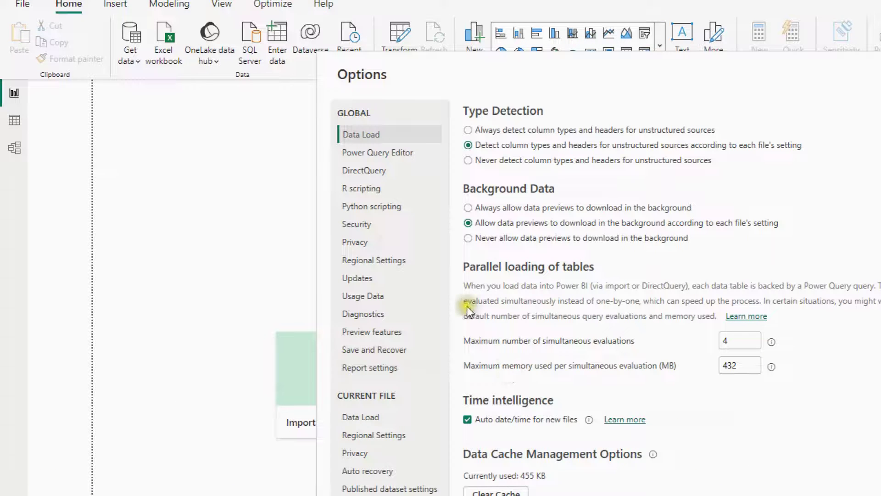
left_click(391, 208)
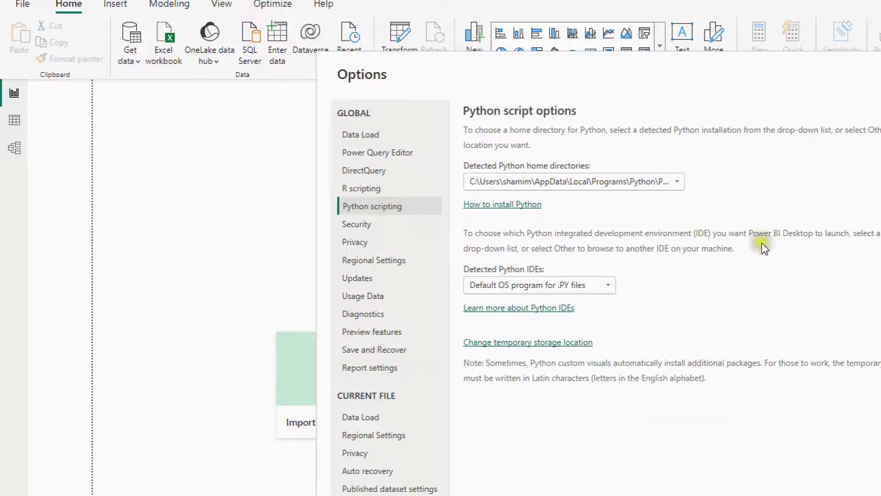
left_click(658, 182)
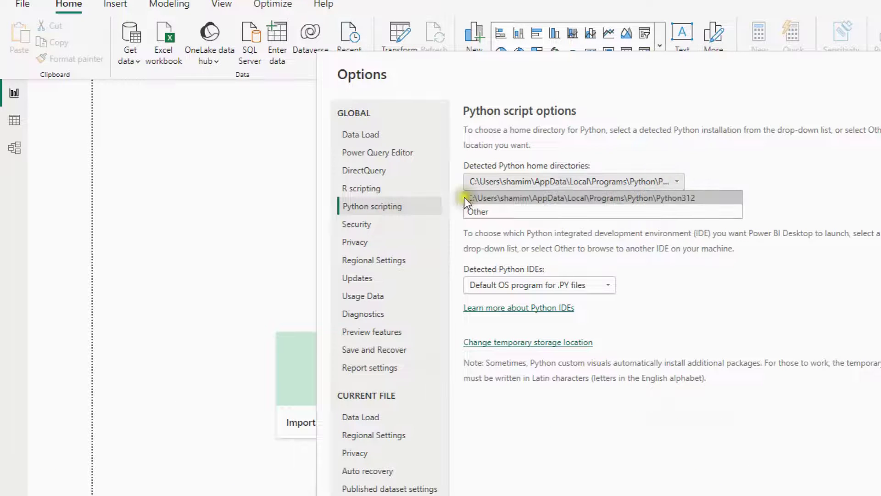
left_click(475, 211)
left_click(492, 219)
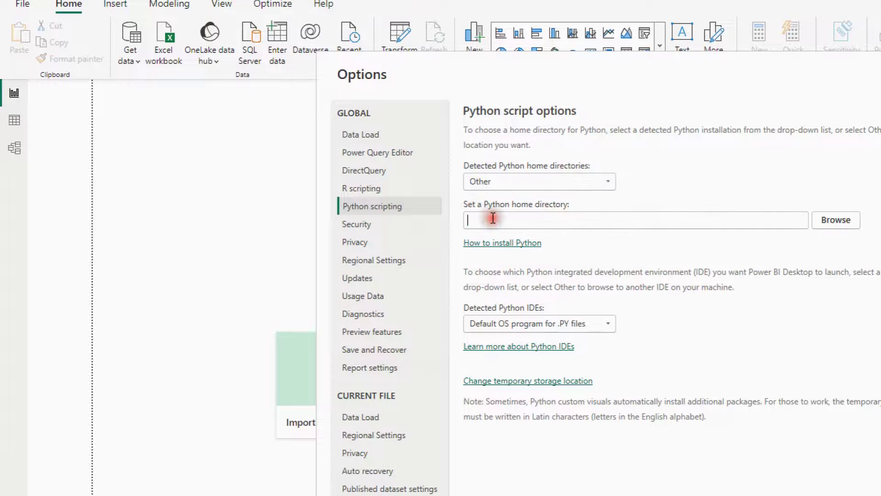
key("ctrl+v")
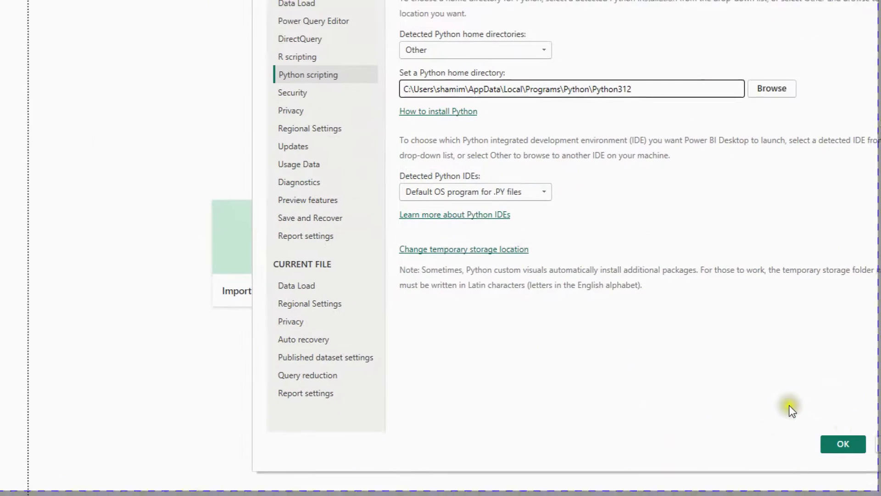
left_click(784, 410)
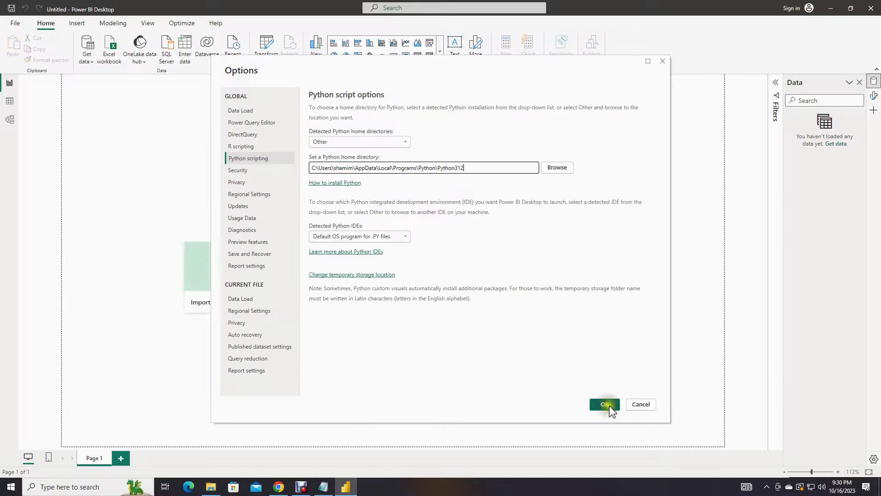
left_click(786, 405)
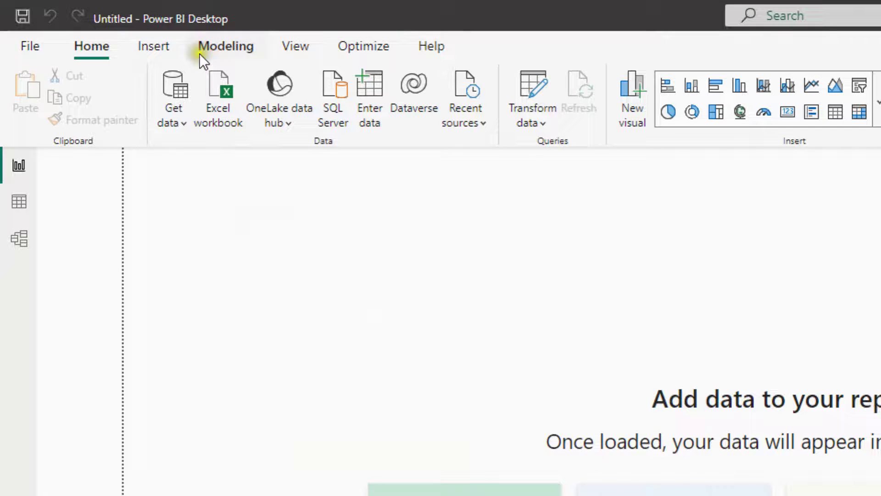
- Search the Get Data connectors for 'py' and connect with Python script
left_click(158, 53)
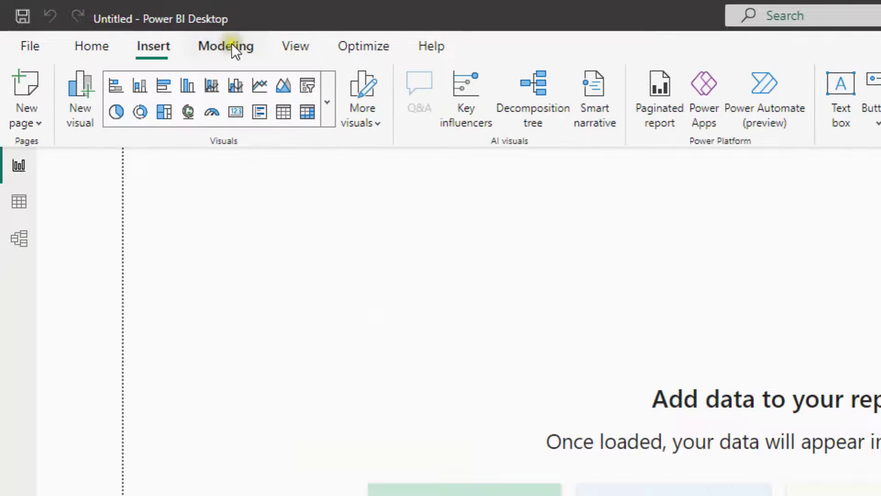
left_click(232, 43)
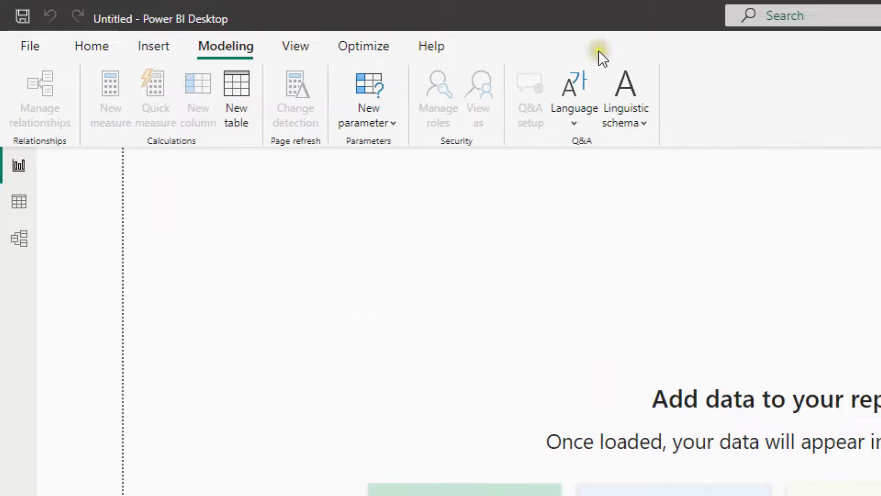
left_click(94, 50)
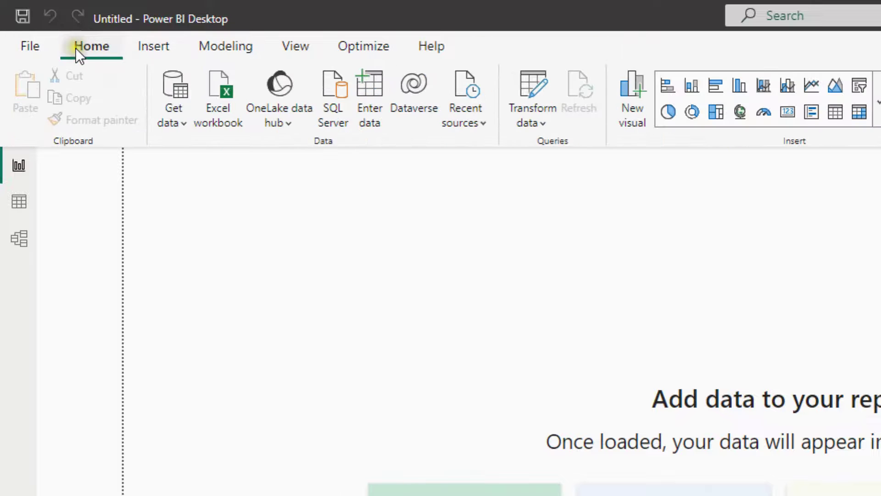
left_click(186, 123)
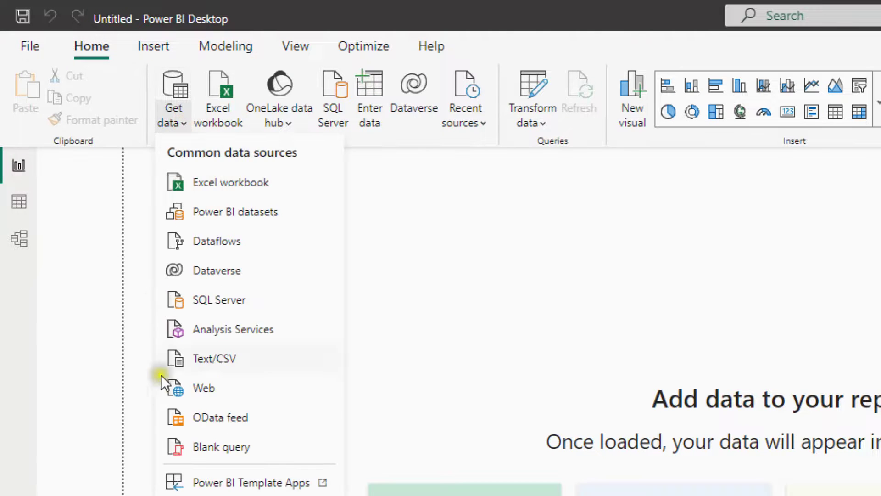
left_click(208, 379)
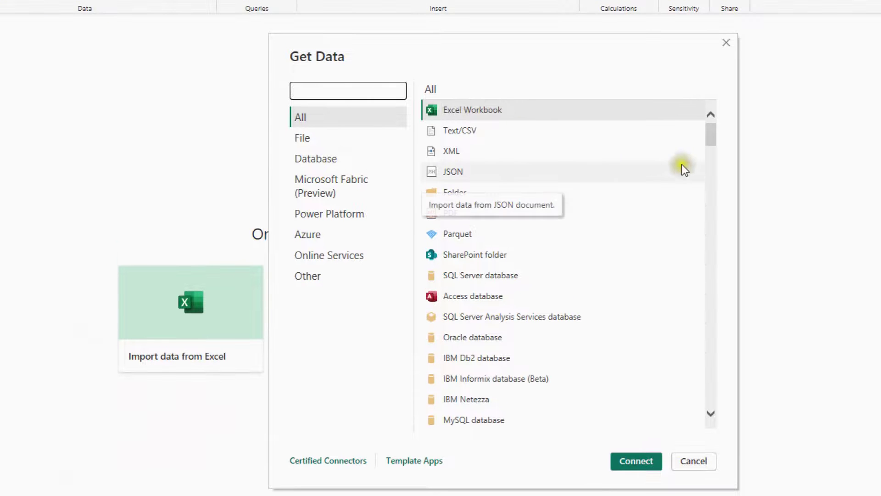
left_click(331, 97)
type("py")
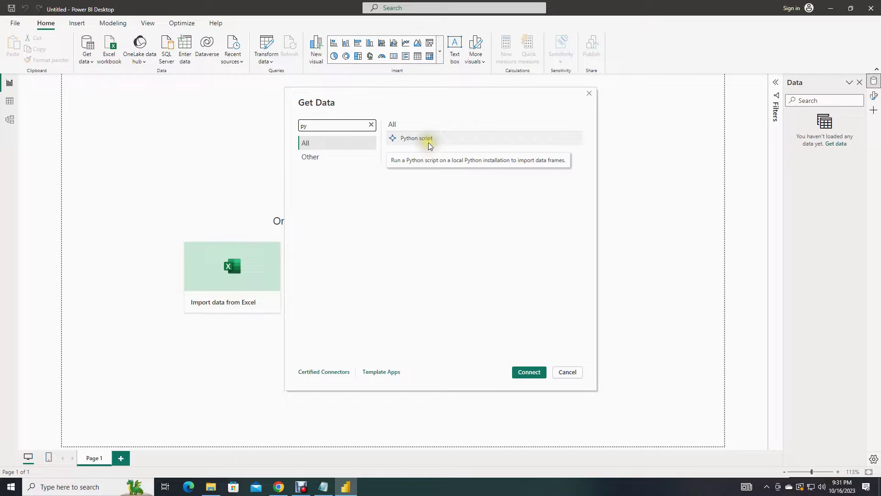
left_click(429, 143)
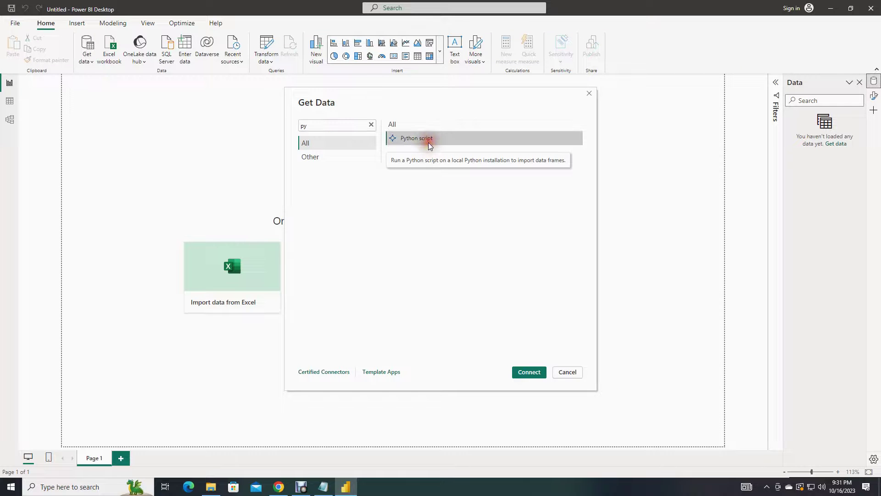
left_click(533, 374)
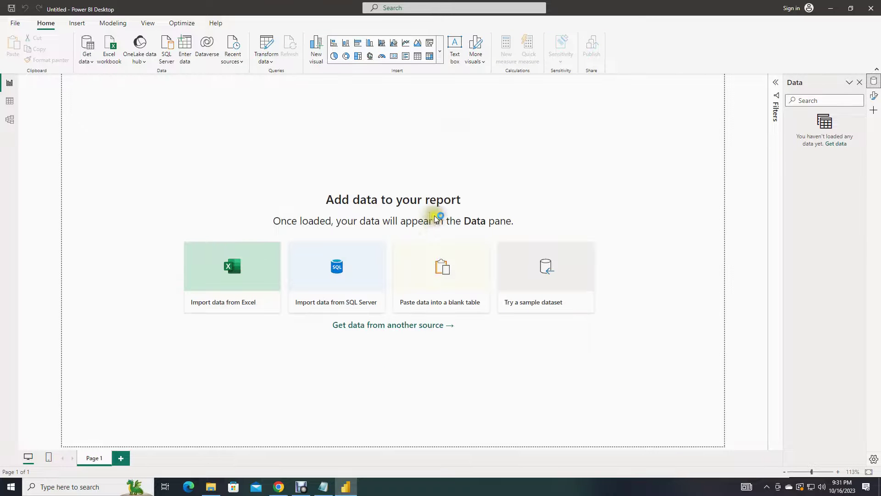
- Write 'import pandas as pd' in the Python script box
left_click(320, 203)
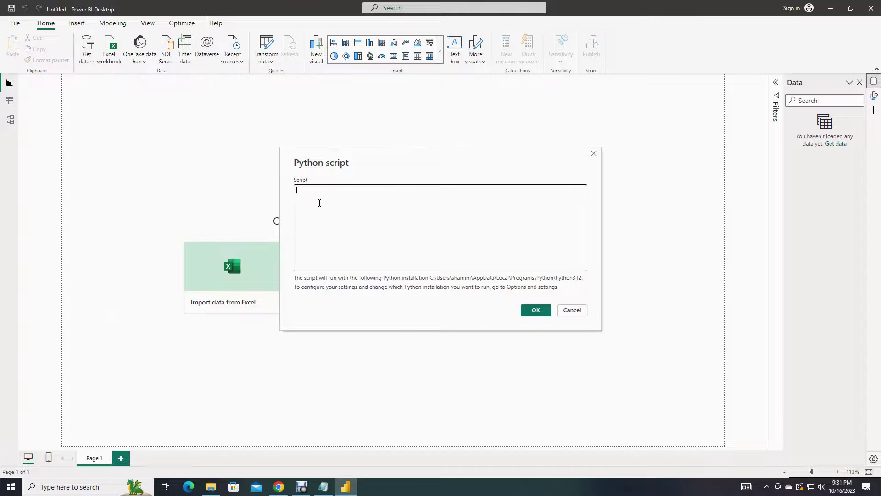
left_click(204, 167)
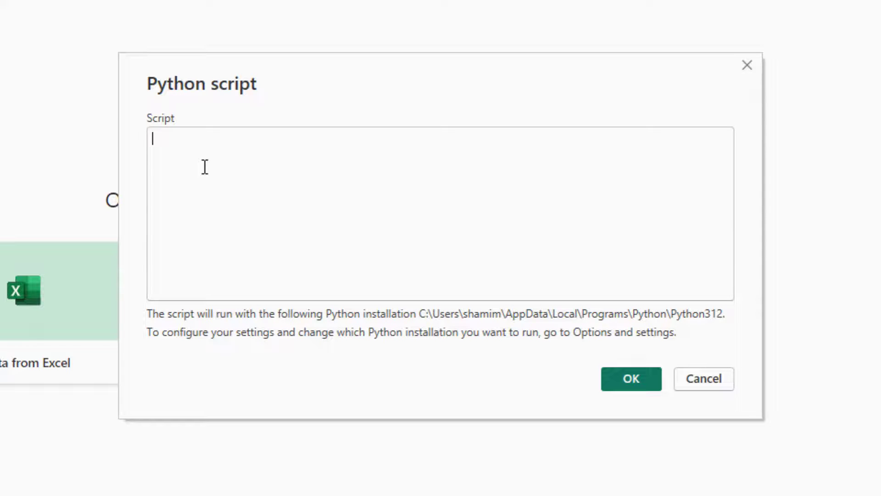
type("impor")
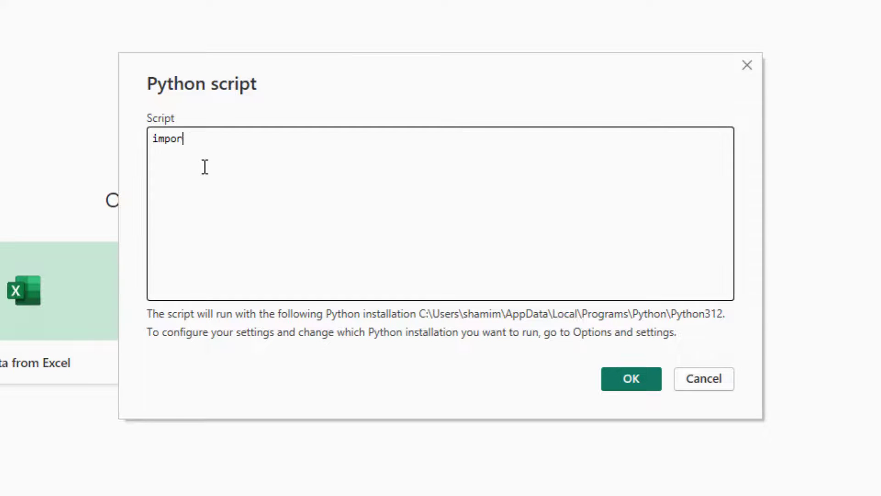
type("andas as pd")
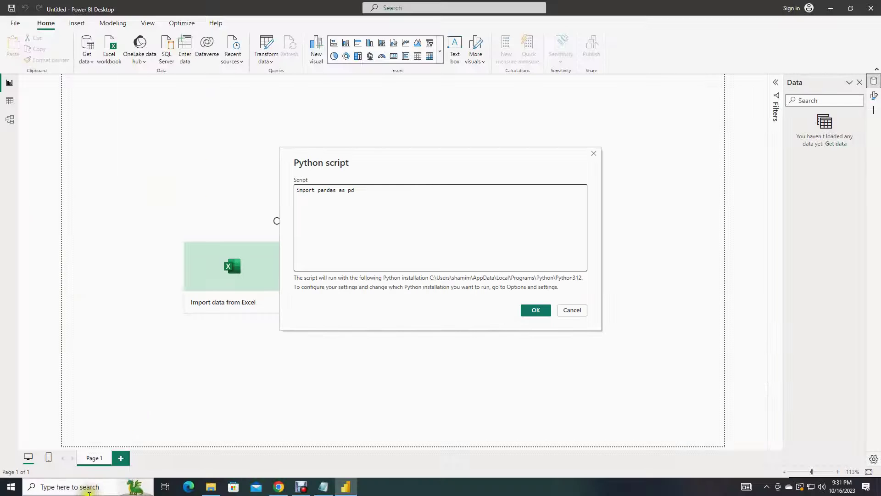
left_click(87, 486)
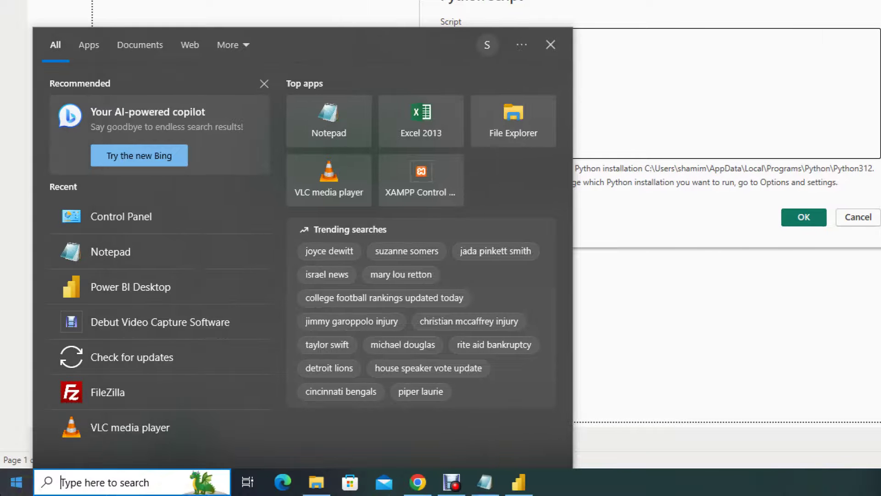
- Open Command Prompt and confirm Python 3.12.0 with python --version
type("cmd")
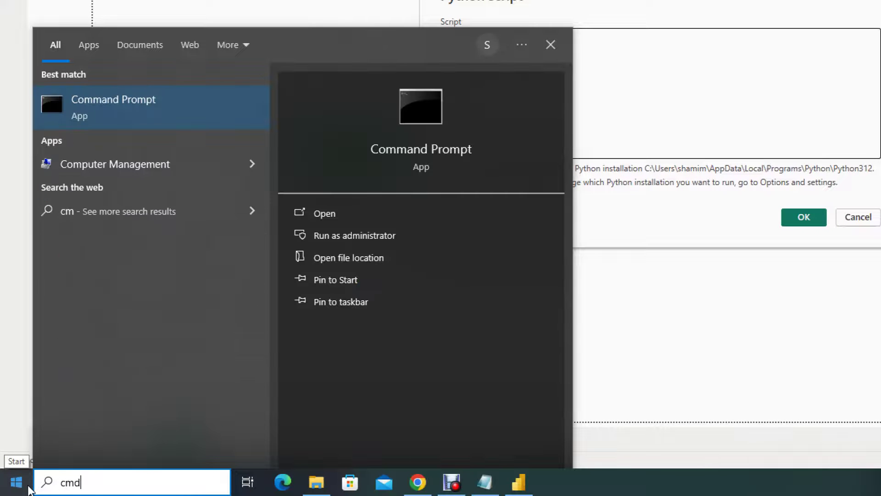
left_click(111, 110)
scroll(223, 88, "up", 1, "ctrl")
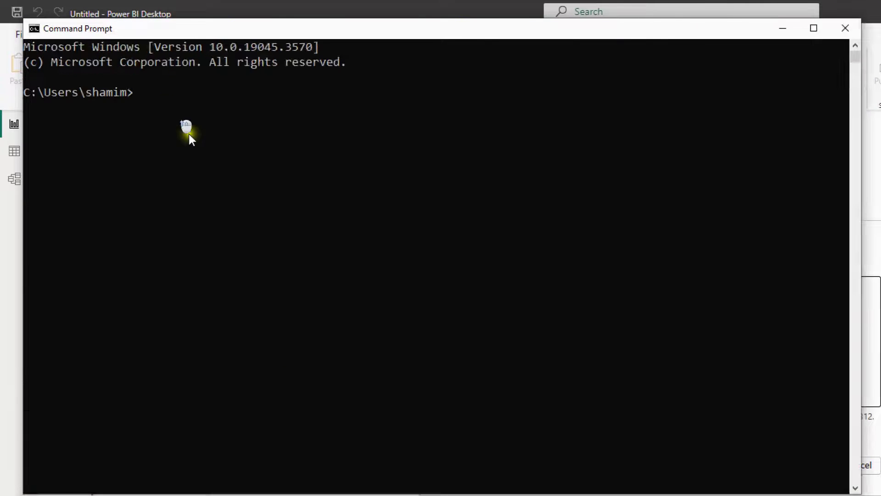
scroll(187, 132, "up", 1, "ctrl")
scroll(226, 174, "up", 1, "ctrl")
scroll(286, 212, "up", 1, "ctrl")
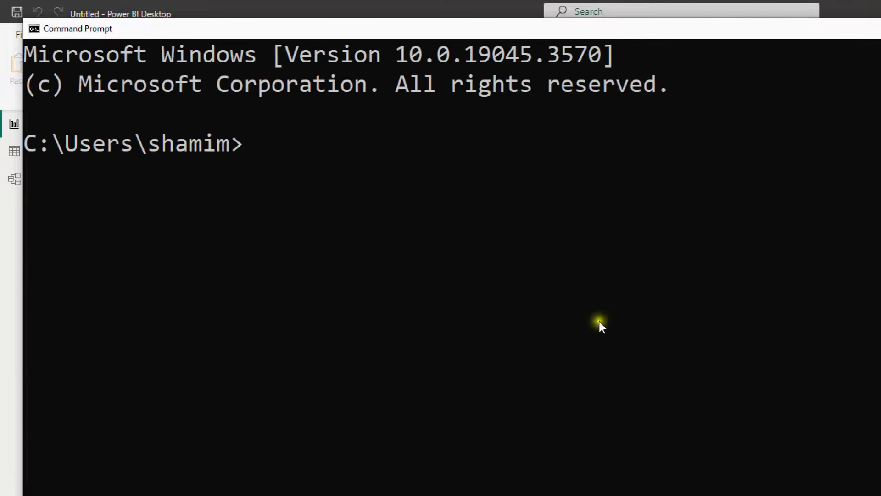
type("pytho")
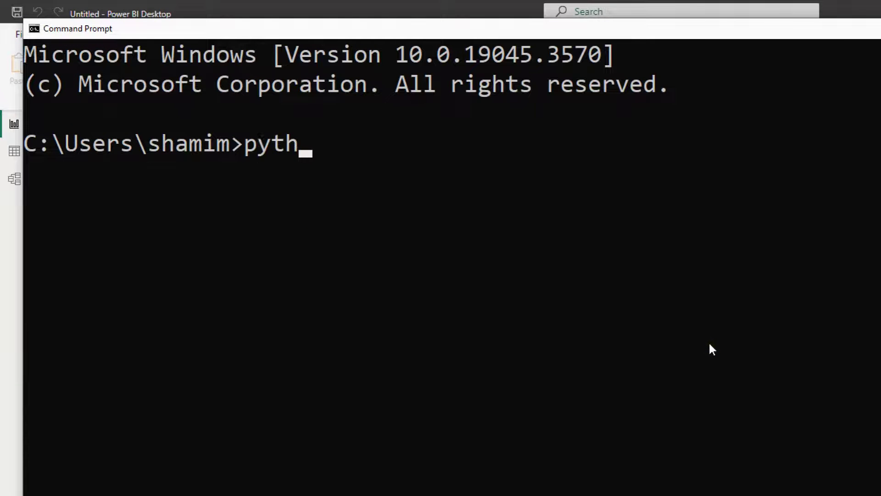
type("n --verw")
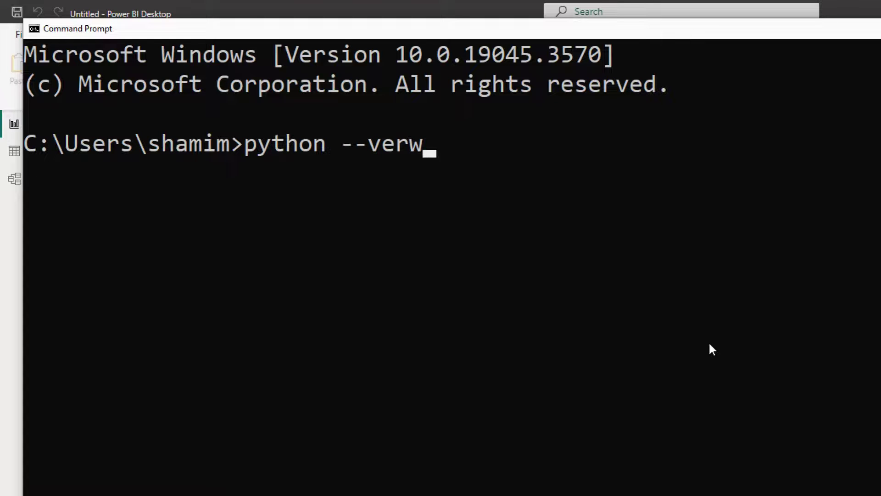
key("BackSpace")
type("sion")
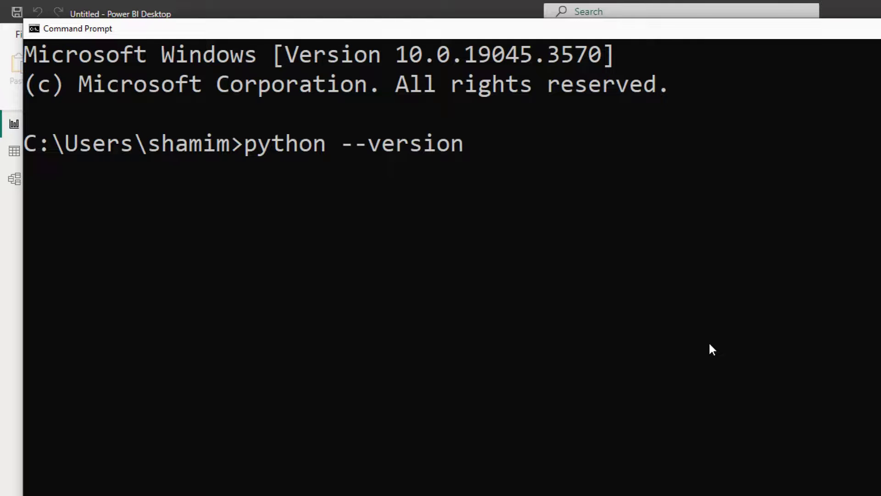
key("Return")
left_click_drag(202, 175, 120, 174)
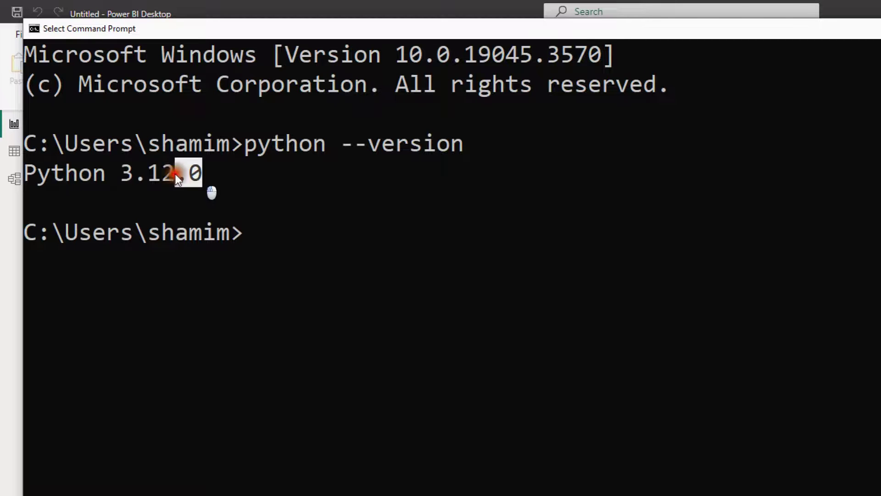
left_click(250, 236)
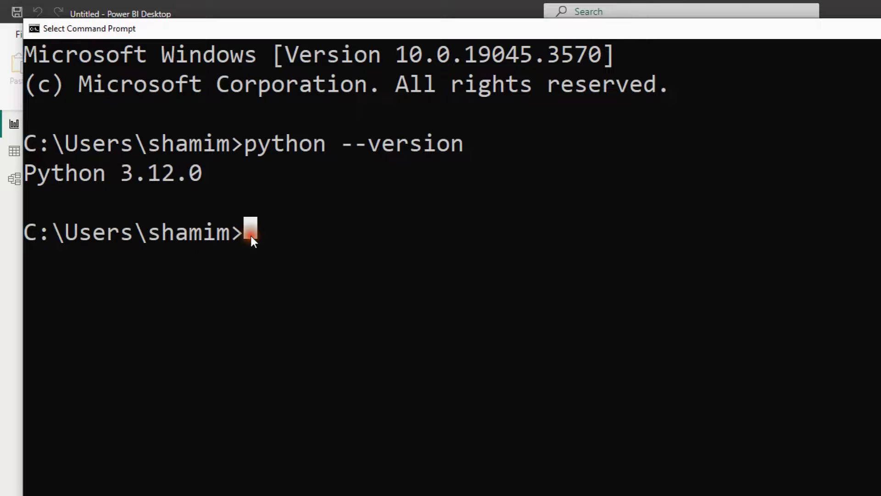
- Check that pip is version 23.2.1 with pip --version
type("pip ")
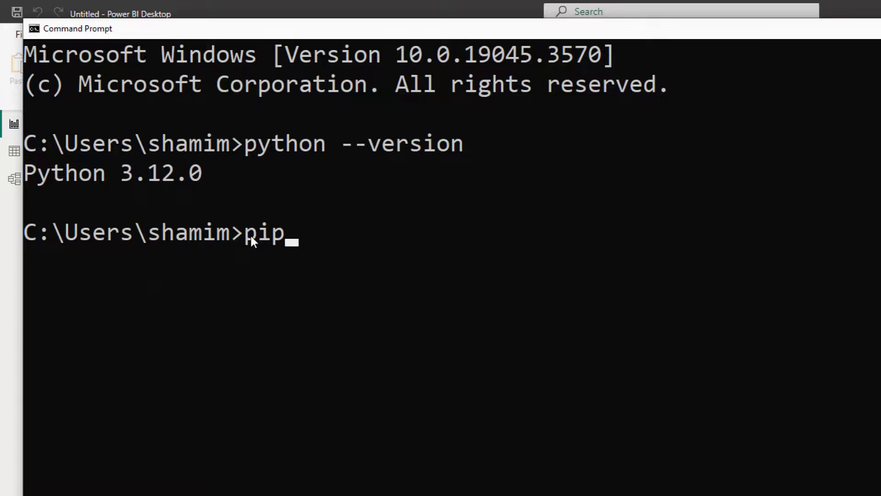
type("--version")
key("Return")
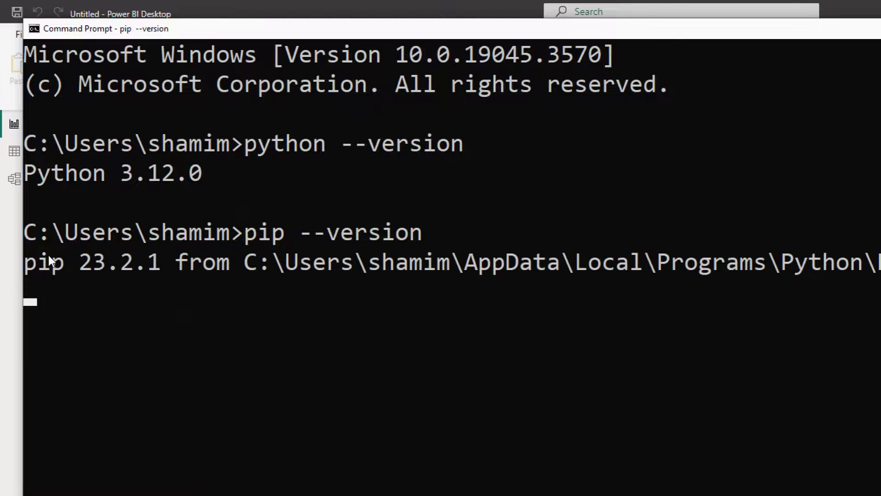
left_click_drag(82, 260, 159, 260)
left_click(249, 321)
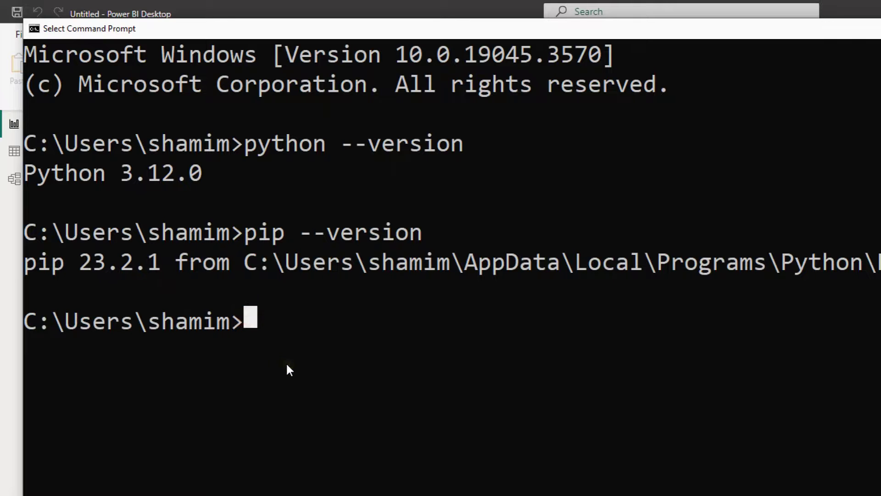
- Run pip install pandas, see it's already satisfied, and minimize the console
type("pip install")
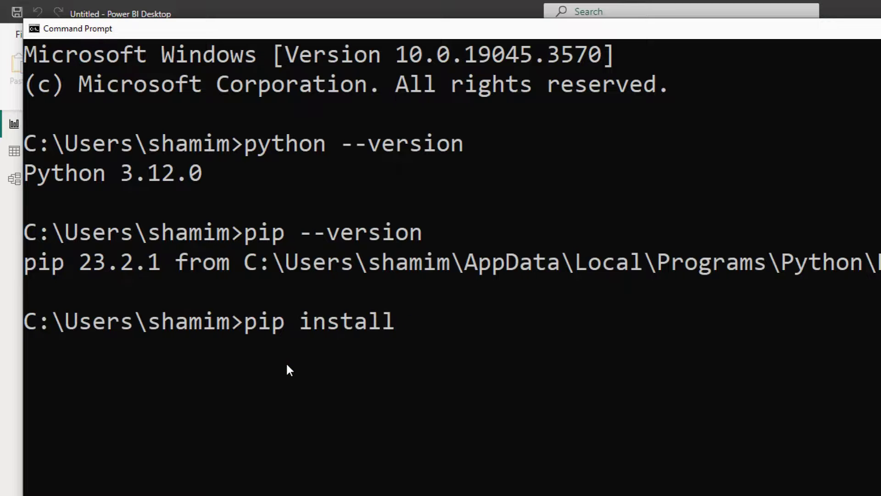
type(" pandas")
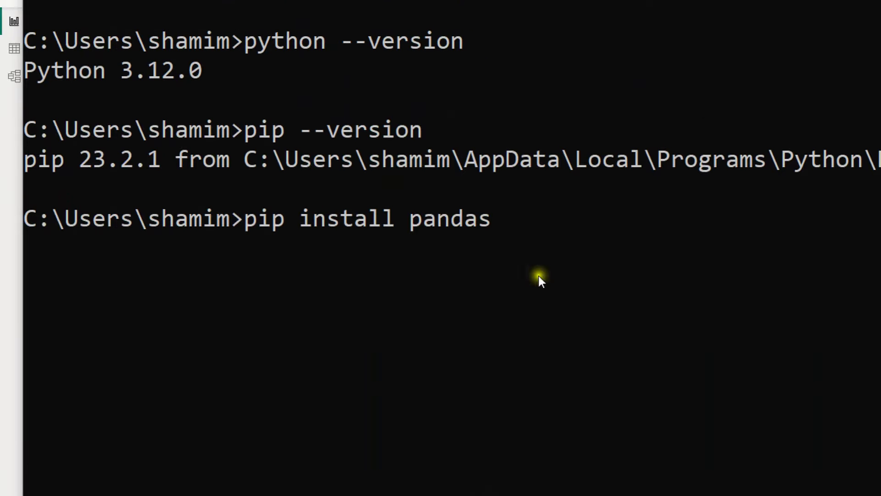
key("Return")
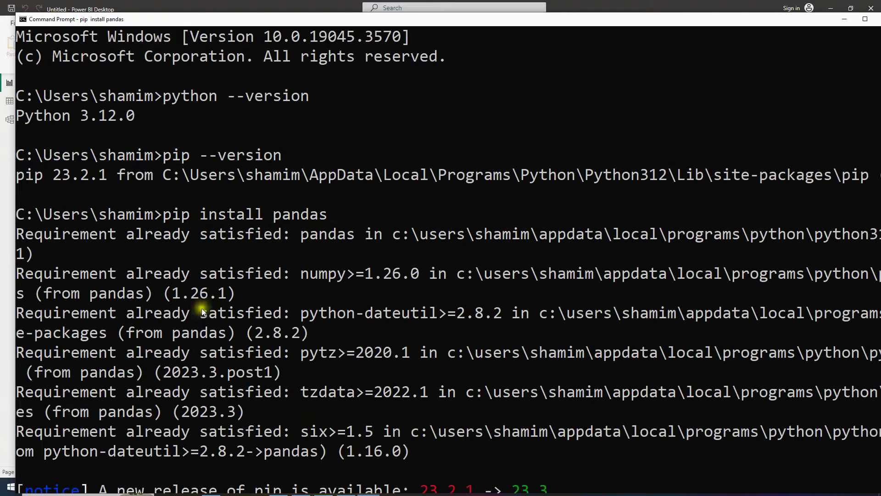
left_click_drag(196, 354, 19, 353)
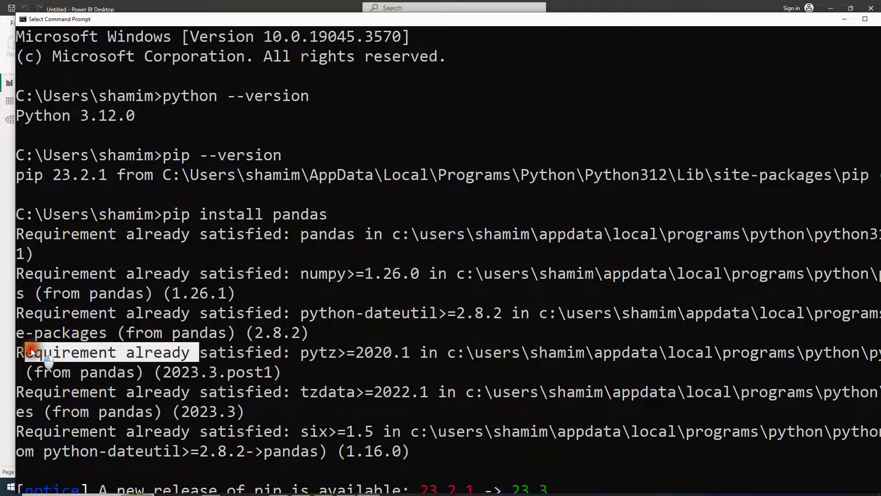
left_click_drag(201, 214, 327, 214)
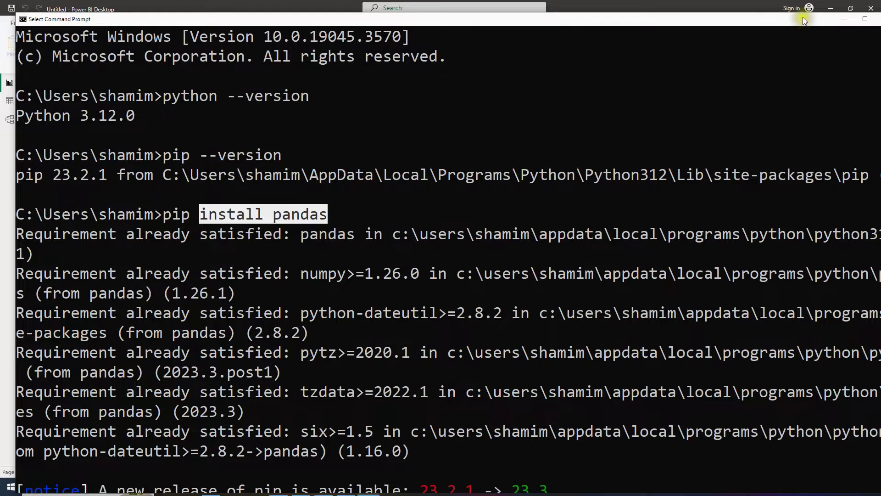
left_click(845, 19)
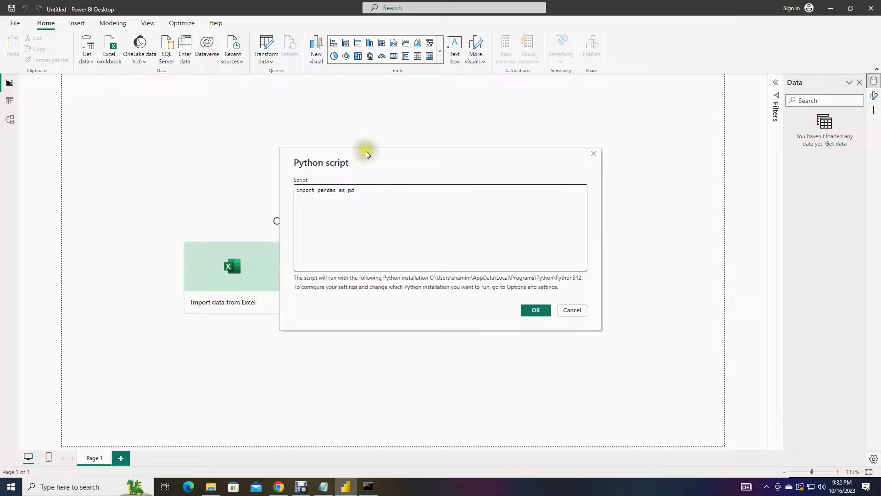
- Paste the product_name and price DataFrame code below the import, run it, and tick df
left_click_drag(297, 190, 356, 187)
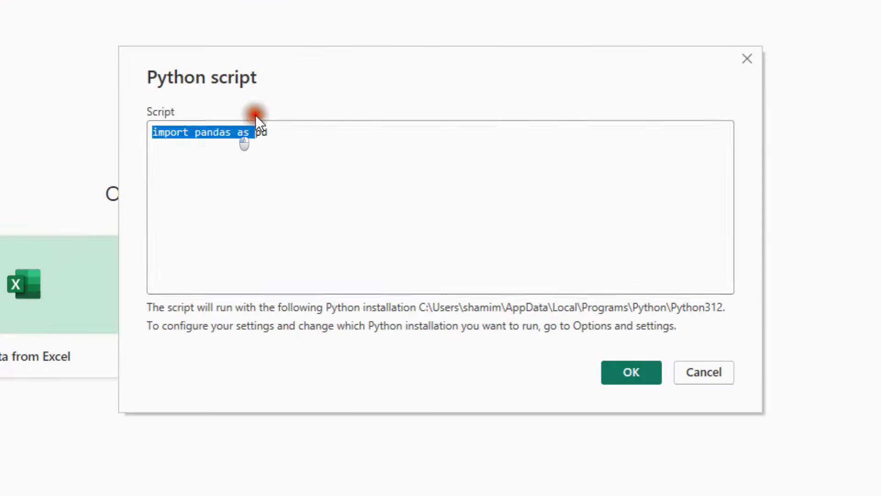
left_click(273, 131)
key("Return")
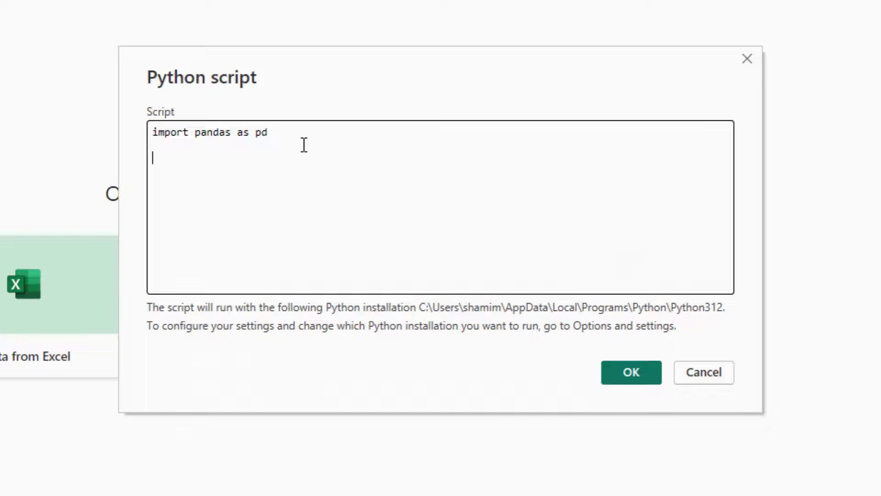
type("data = {'product_name': ['laptop', 'printer', 'tablet', 'desk', 'chair'],         'price': [1200, 150, 300, 450, 200]         }  df = pd.DataFrame(data)")
left_click_drag(207, 159, 242, 160)
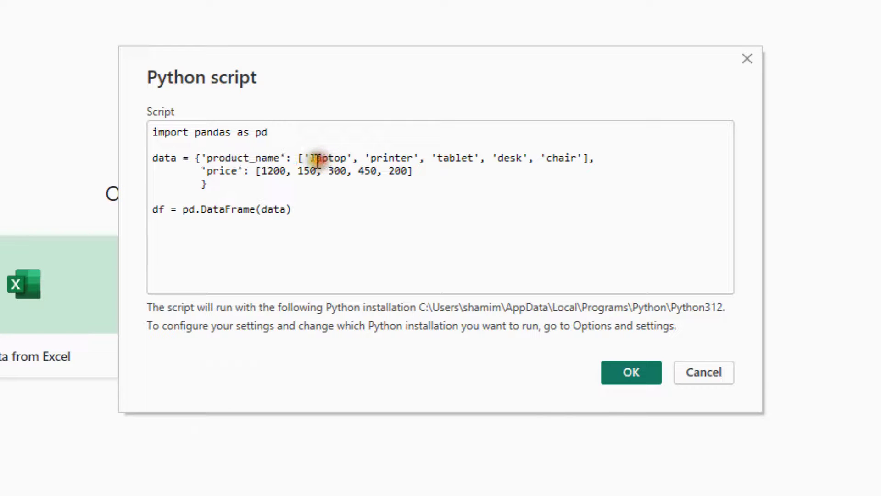
mouse_move(320, 161)
left_mouse_down()
mouse_move(286, 160)
mouse_move(564, 158)
left_mouse_up()
left_click_drag(203, 170, 404, 170)
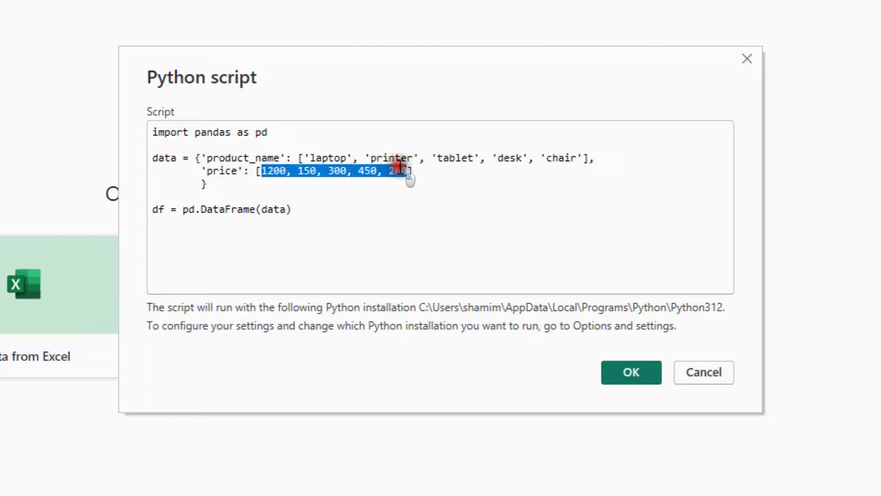
left_click_drag(296, 209, 154, 210)
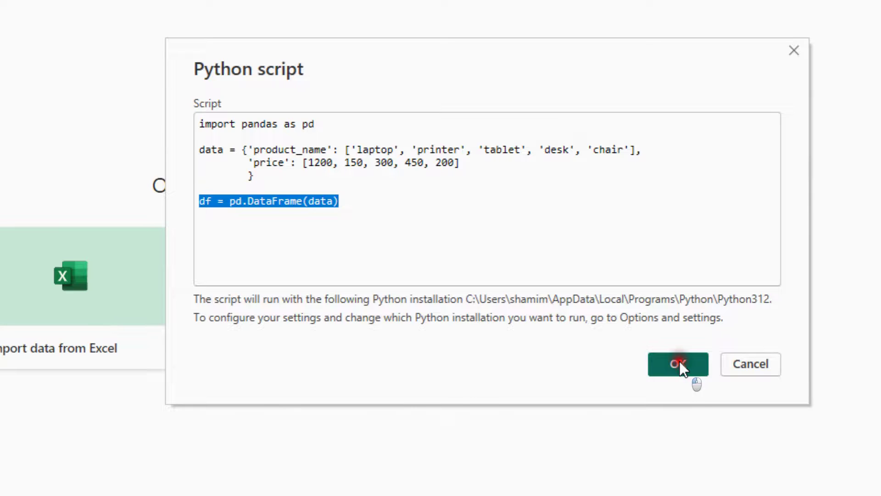
left_click(679, 361)
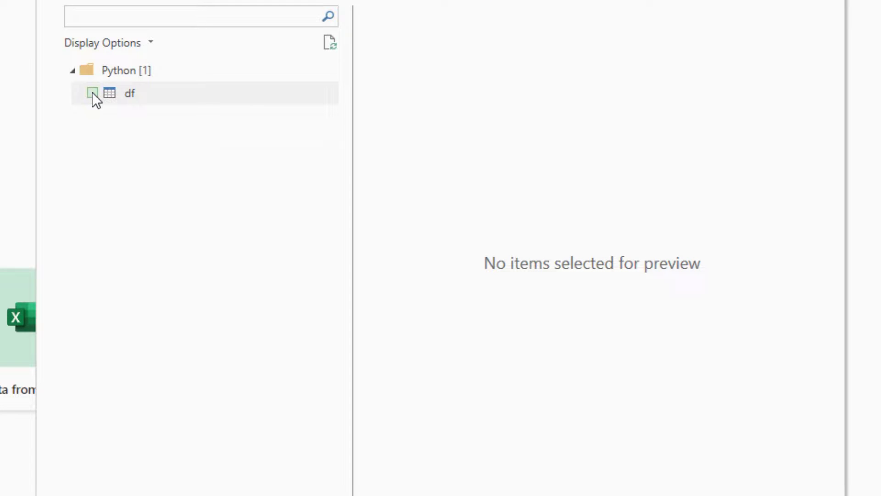
left_click(179, 106)
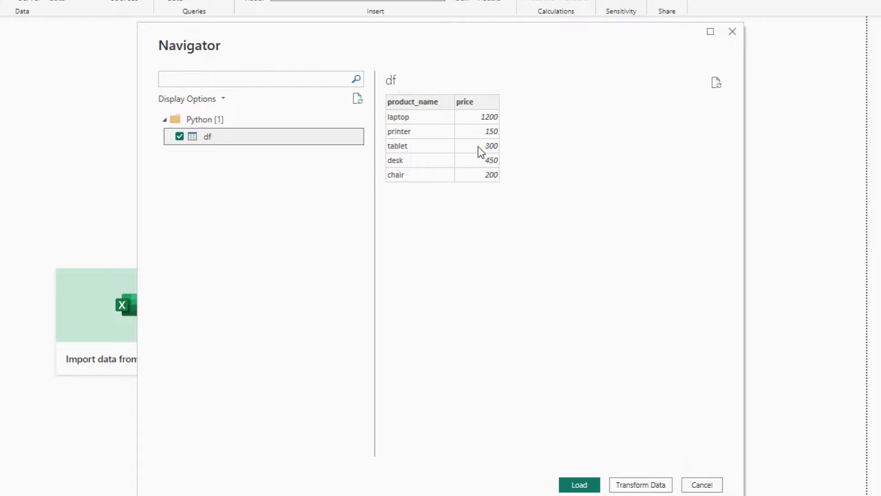
- Load the df table from the Navigator into the report
left_click(579, 485)
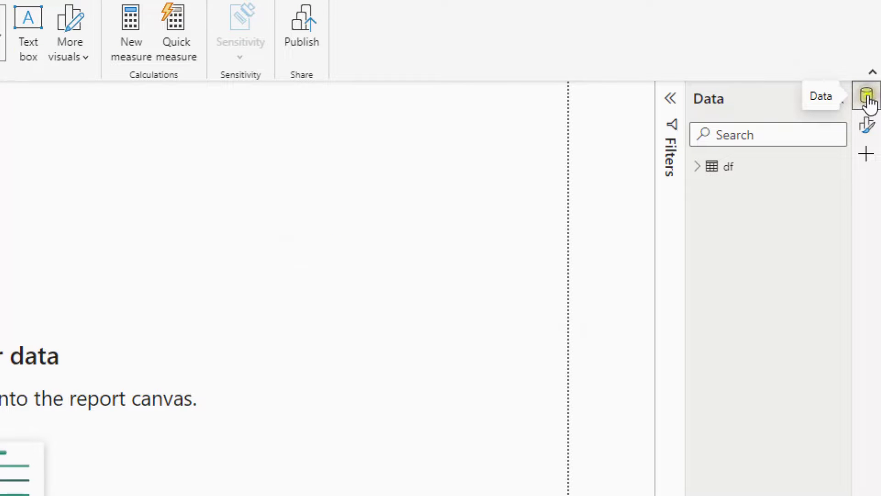
- Toggle the Data pane off and on, then expand df to reveal its fields
left_click(867, 96)
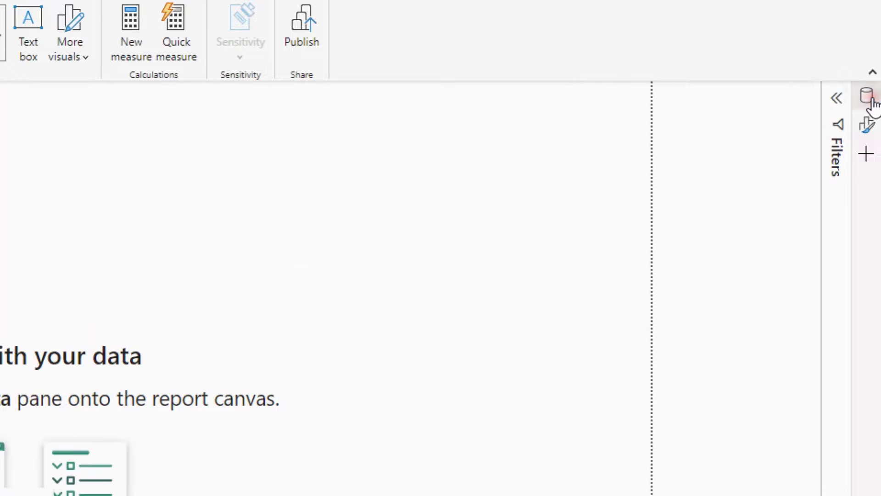
left_click(867, 96)
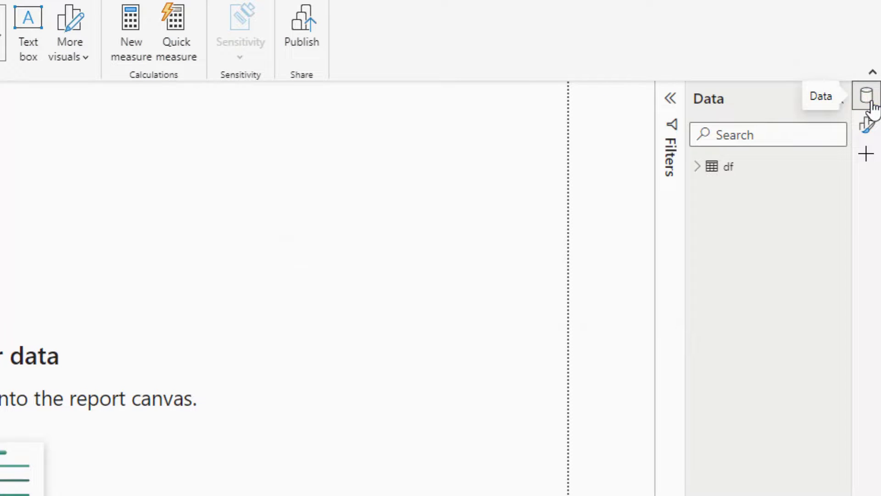
left_click(696, 168)
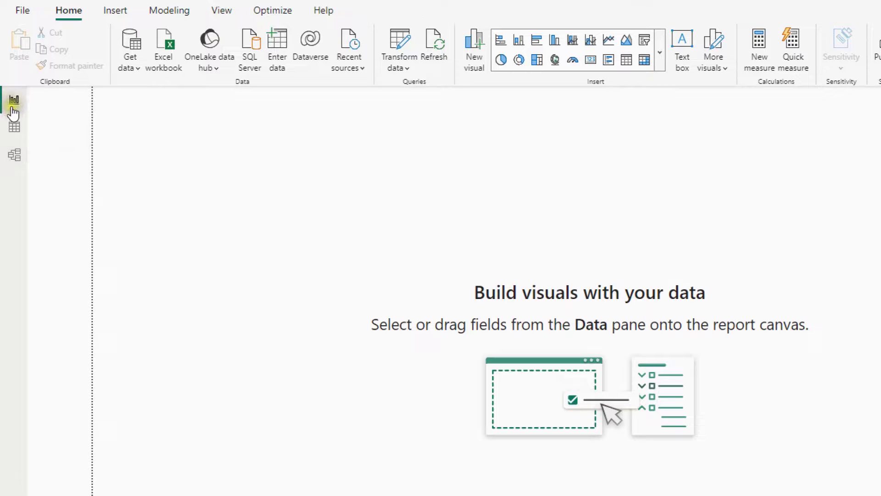
- Inspect df's rows in Table view, selecting product_name, then return to the report page and show the full visuals gallery
left_click(14, 129)
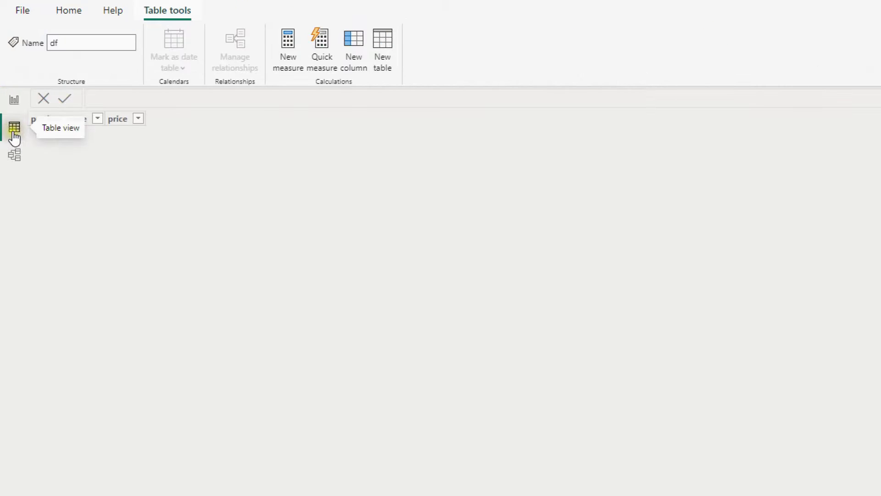
left_click(68, 118)
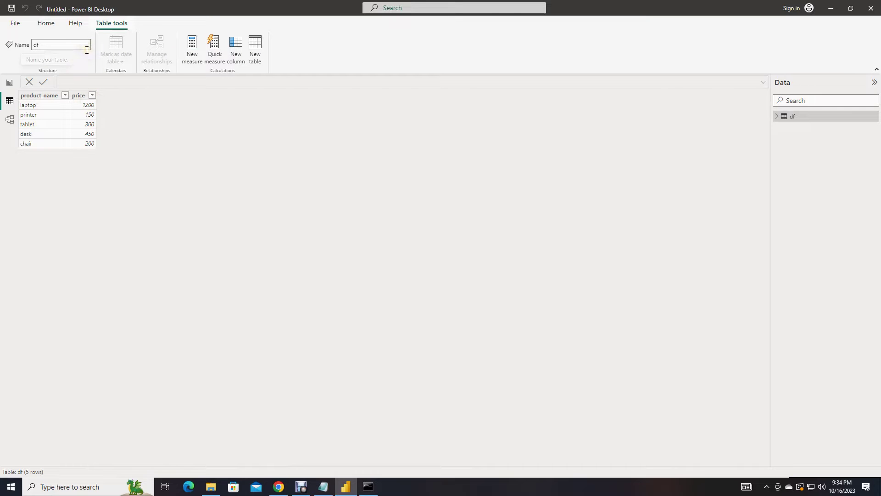
left_click(9, 83)
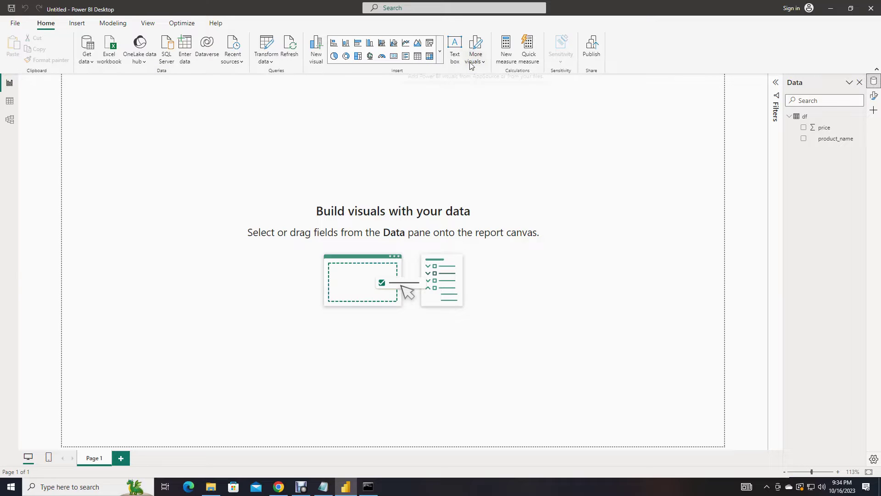
left_click(437, 56)
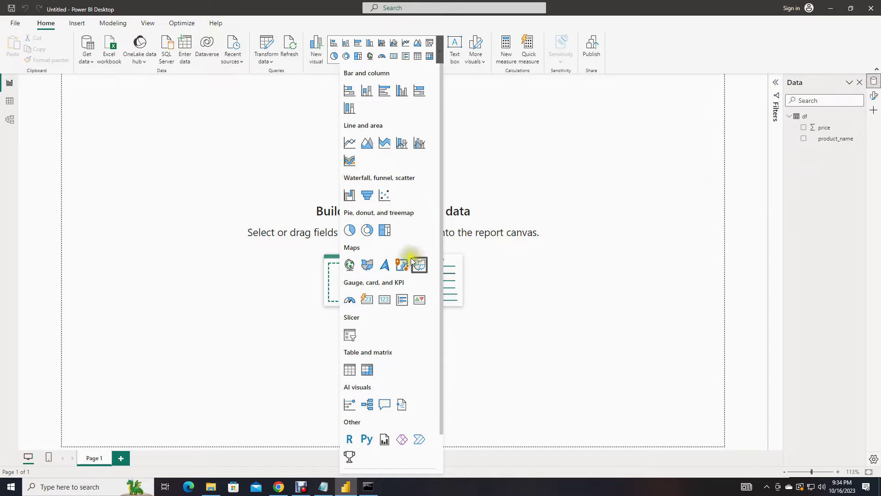
- Add a Python visual from the gallery's Other section, enable script visuals, and enlarge the visual
scroll(418, 339, "down", 2)
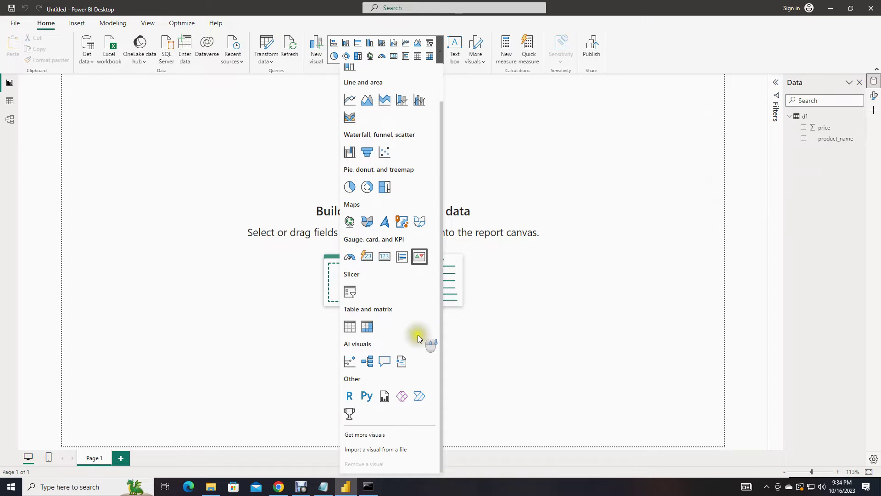
left_click(368, 396)
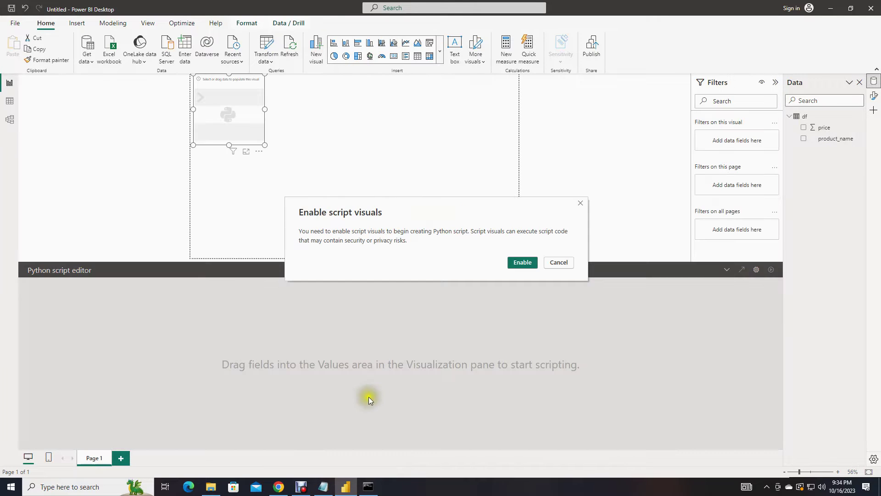
left_click(525, 264)
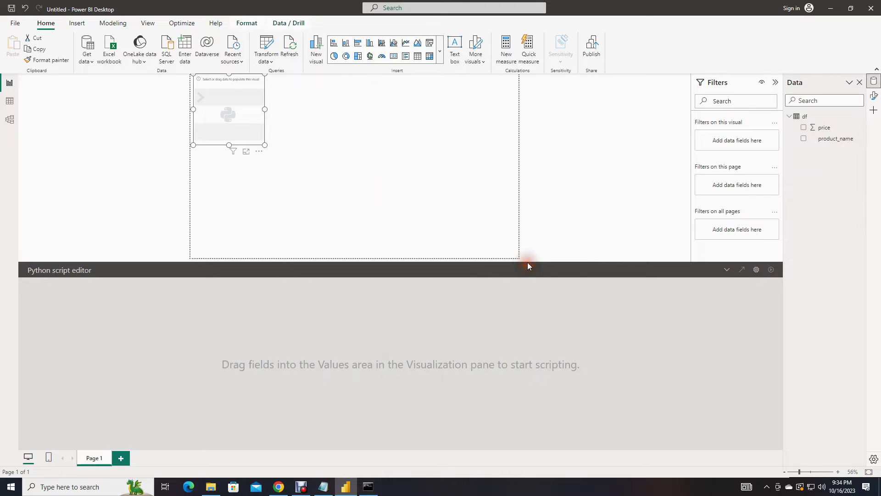
left_click_drag(265, 144, 339, 200)
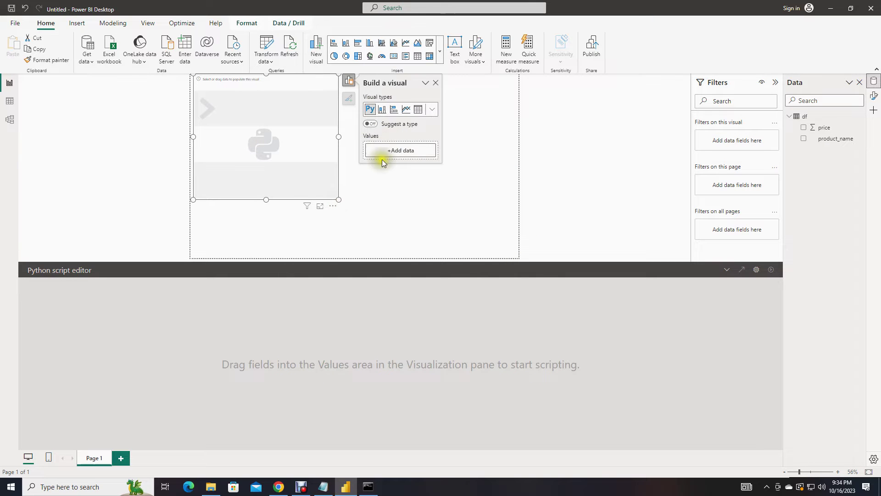
mouse_move(825, 128)
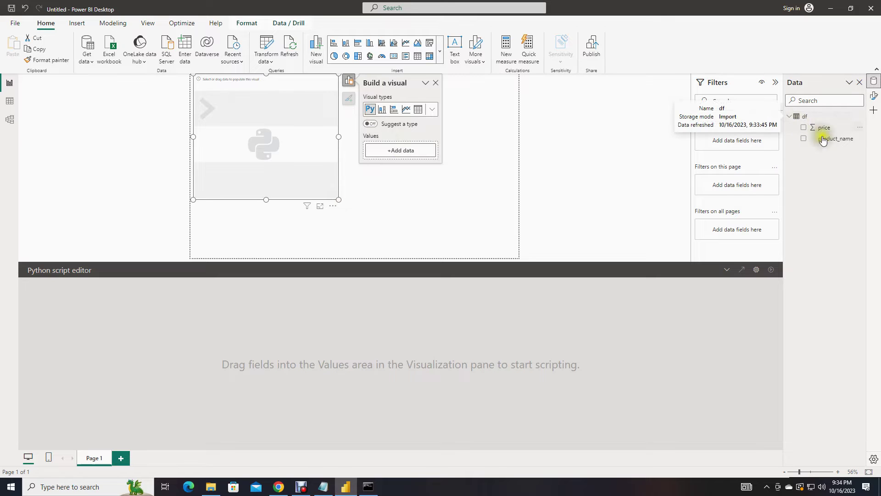
- Drop product_name and price onto the page and turn the price visual into a Python visual
mouse_move(826, 138)
left_mouse_down()
mouse_move(462, 164)
mouse_move(403, 152)
left_mouse_up()
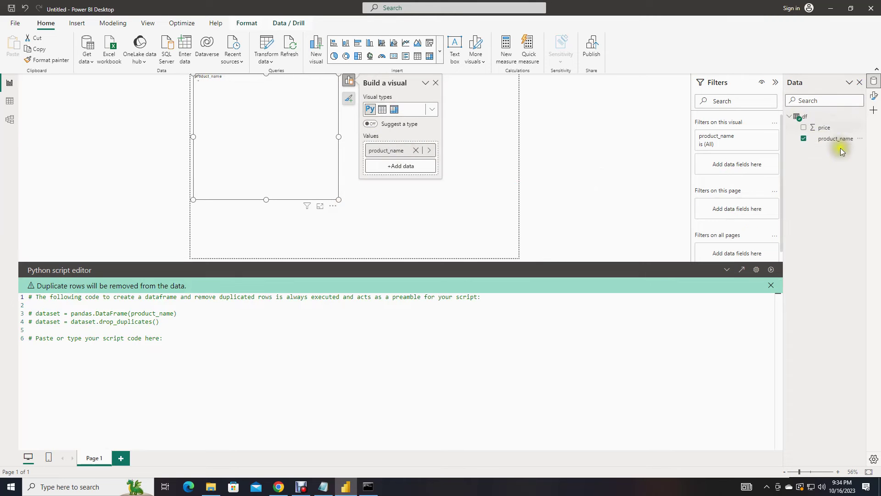
left_click_drag(825, 127, 393, 155)
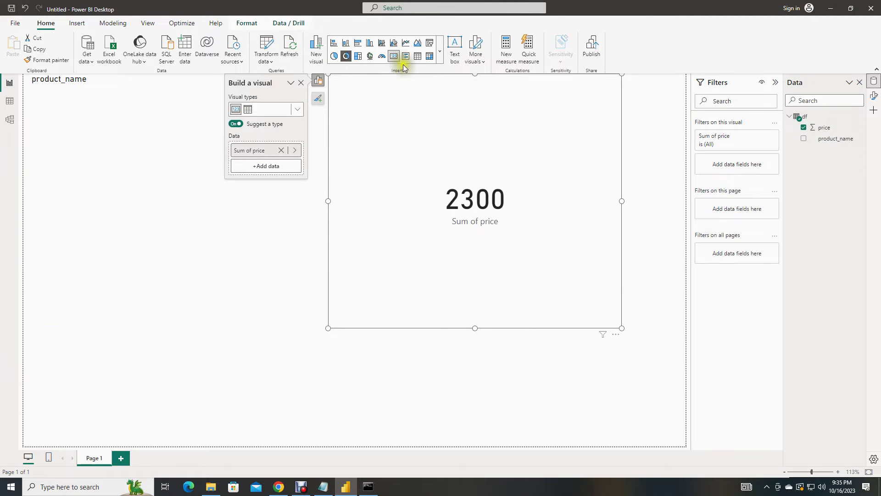
left_click(440, 57)
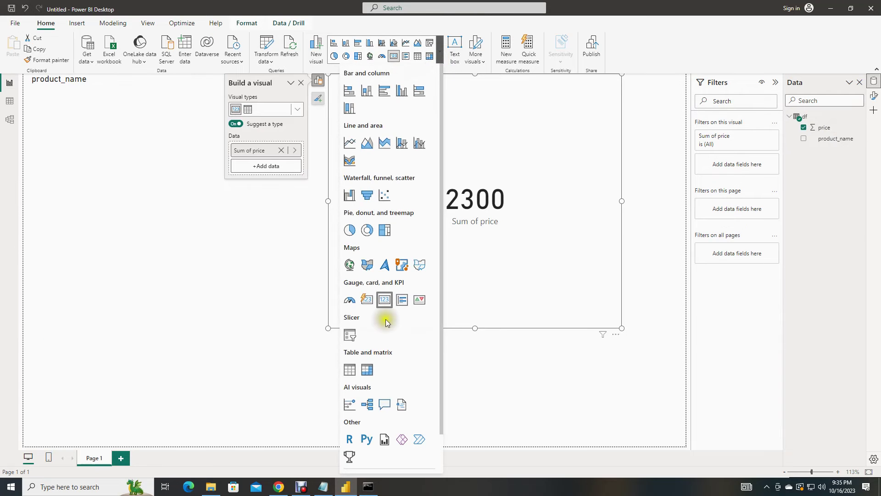
left_click(365, 440)
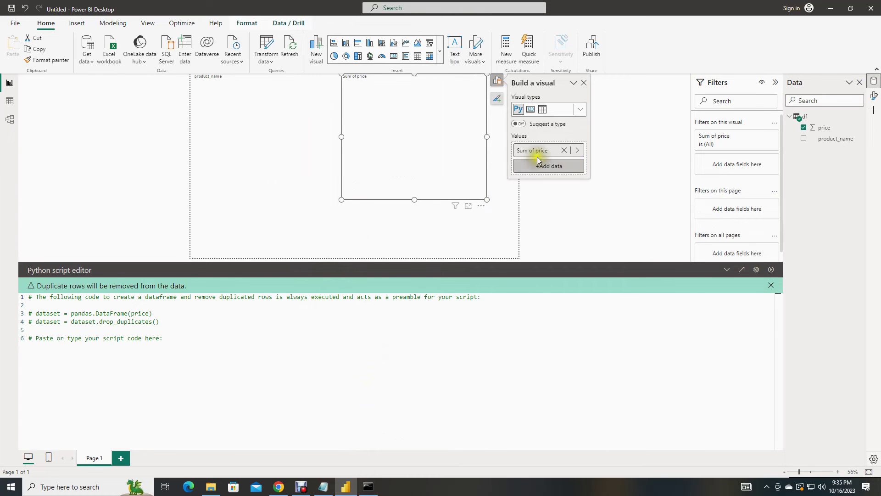
- Add product_name beside Sum of price, then delete the script editor's line-6 placeholder comment
left_click(808, 142)
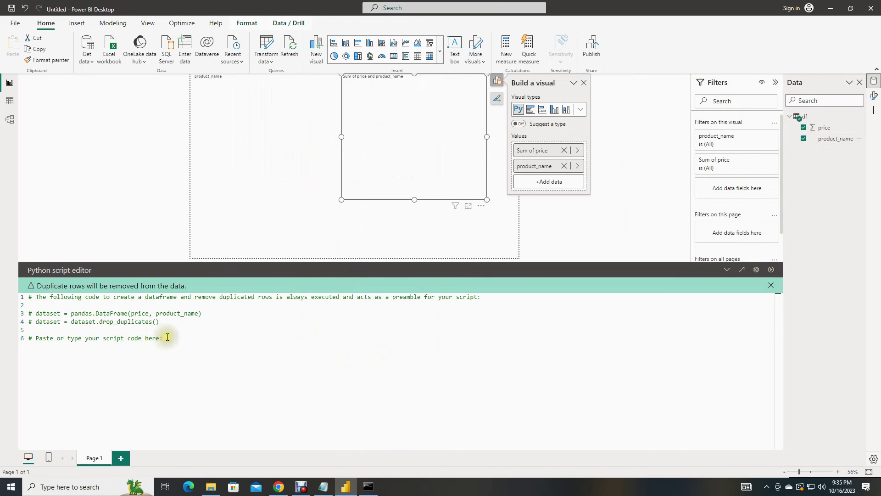
left_click_drag(166, 339, 15, 338)
key("BackSpace")
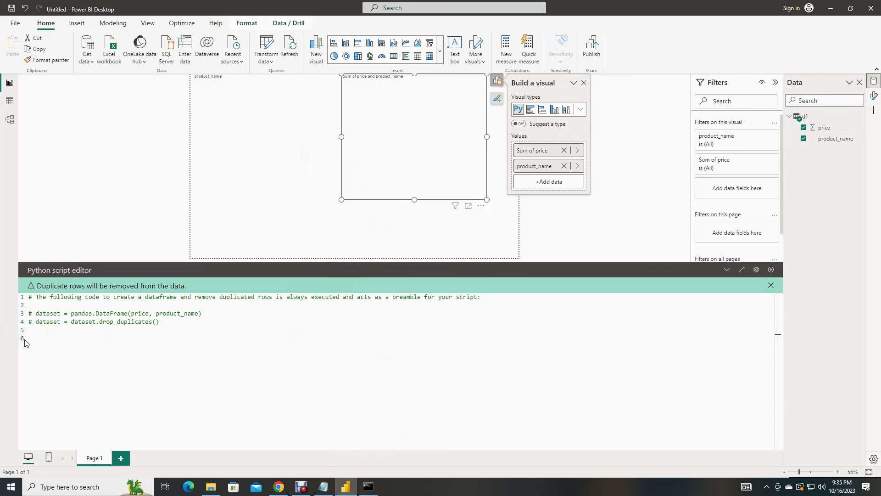